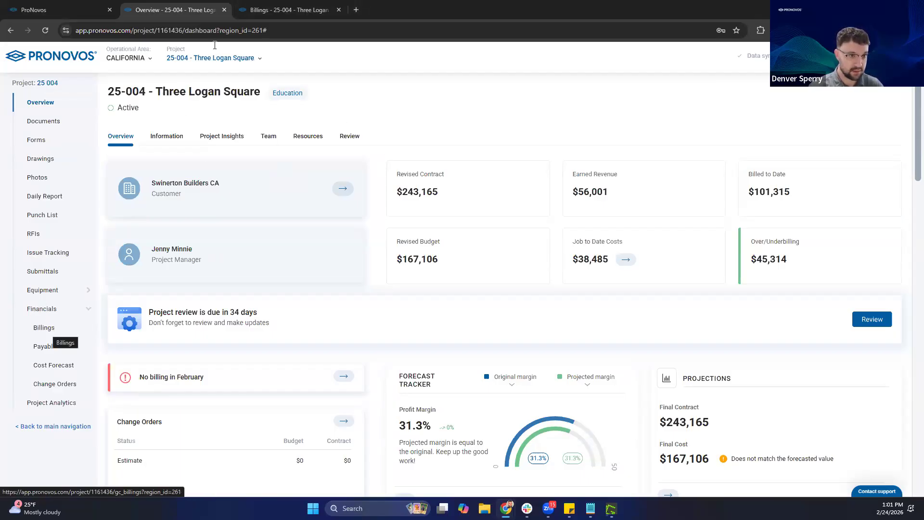
Step: Switch to the Three Logan Square billings page and review the invoice summary, payment charts and invoice breakdown
{"action": "left_click", "coordinate": [313, 8]}
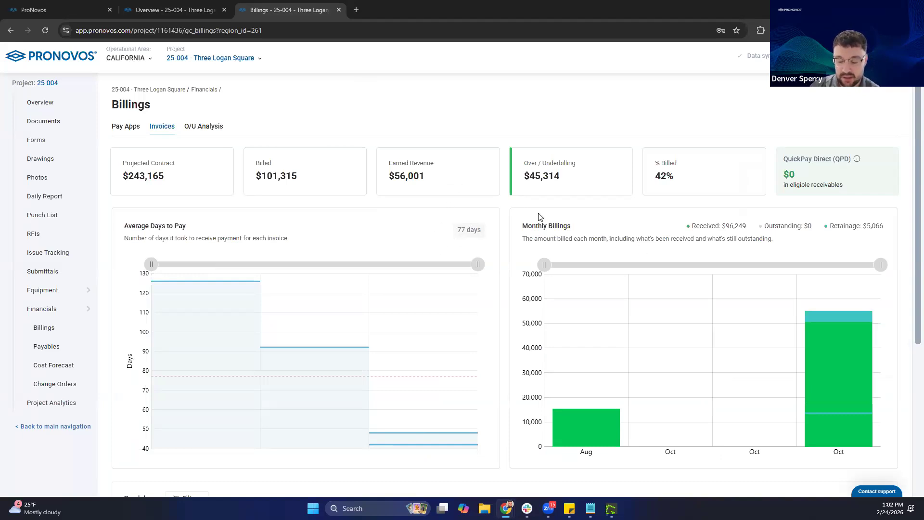
{"action": "scroll", "coordinate": [511, 208], "scroll_direction": "down", "scroll_amount": 5}
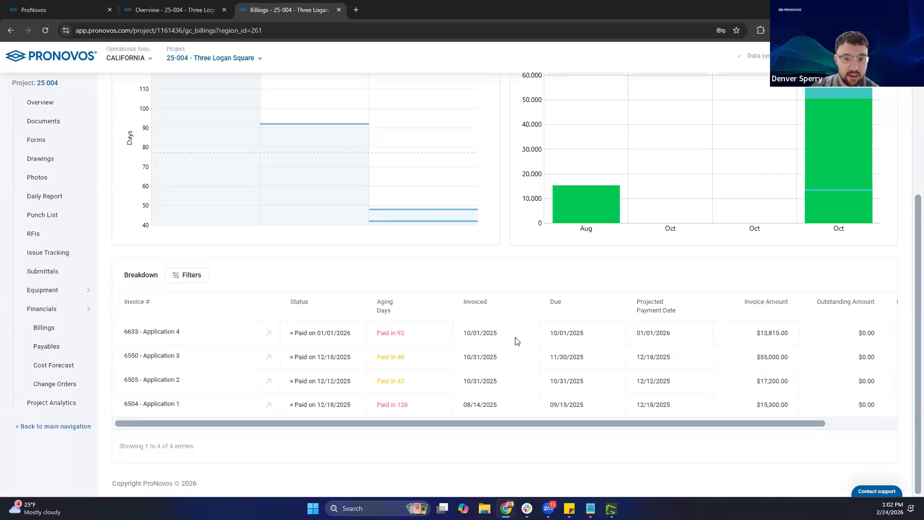
{"action": "scroll", "coordinate": [520, 343], "scroll_direction": "up", "scroll_amount": 1}
{"action": "scroll", "coordinate": [521, 344], "scroll_direction": "up", "scroll_amount": 3}
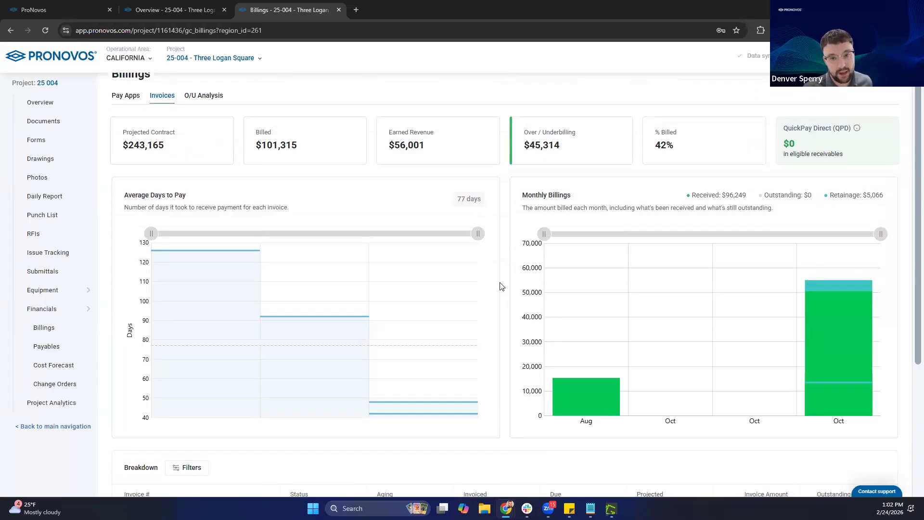
{"action": "scroll", "coordinate": [501, 276], "scroll_direction": "up", "scroll_amount": 1}
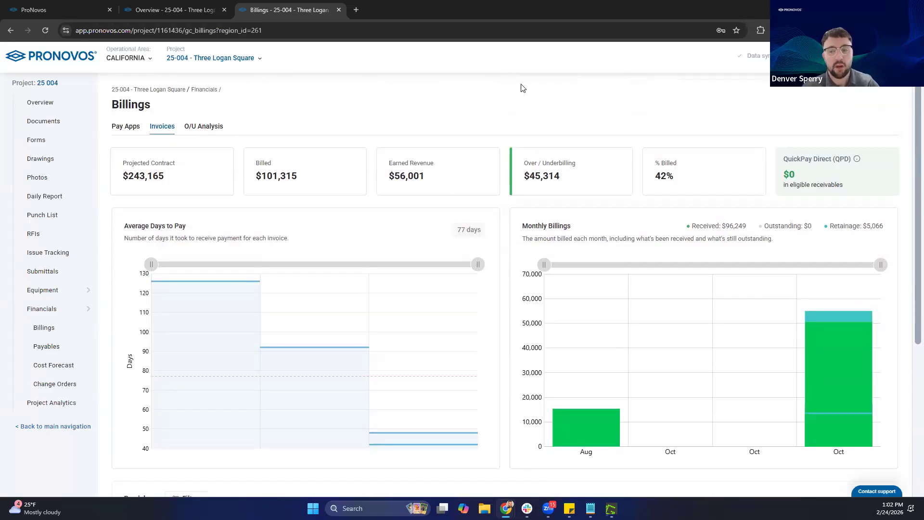
Step: Open the Schedule of Values from the project's pay apps and examine its line item descriptions
{"action": "left_click", "coordinate": [127, 129]}
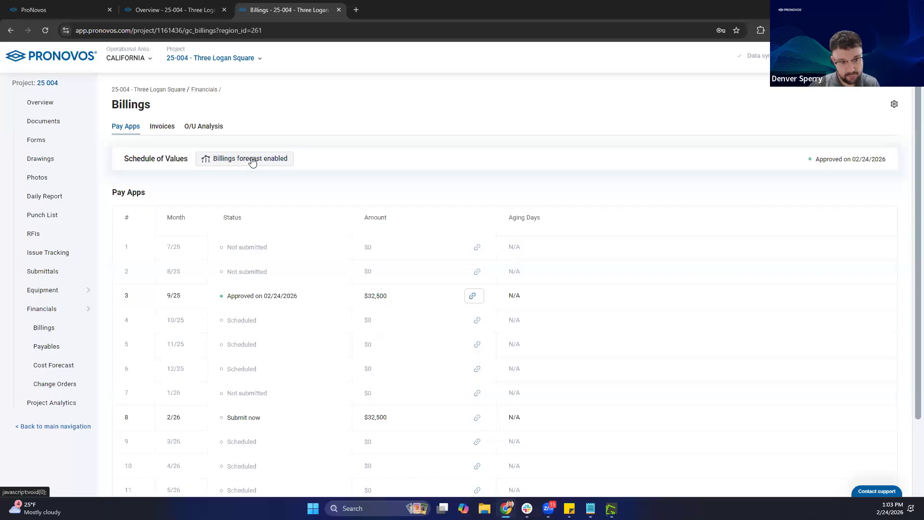
{"action": "left_click", "coordinate": [420, 164]}
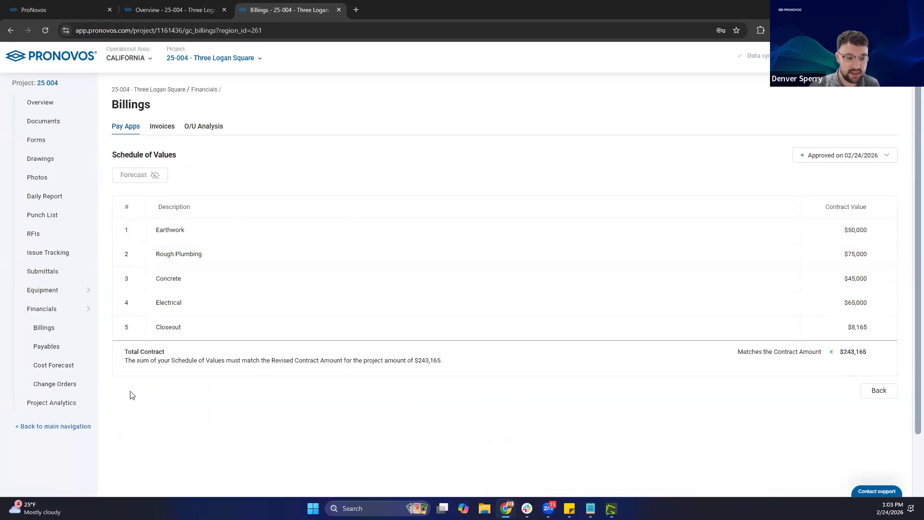
{"action": "double_click", "coordinate": [195, 232]}
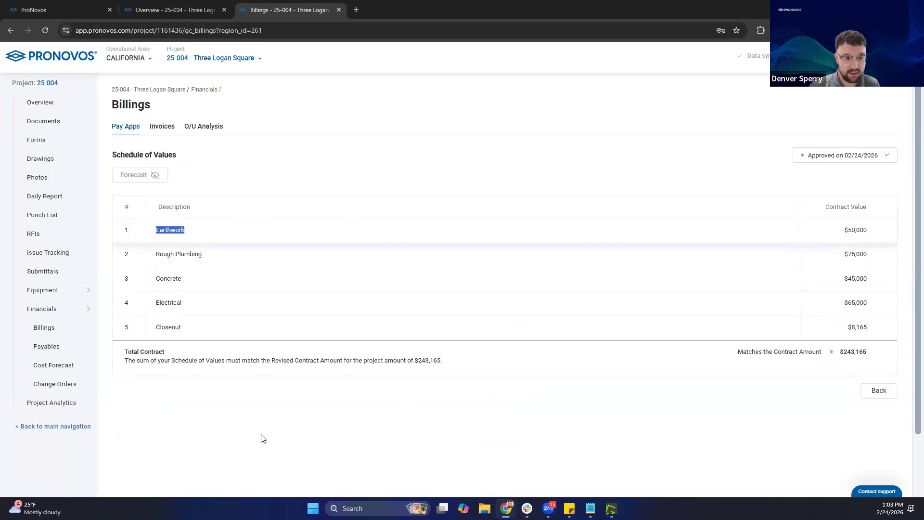
{"action": "double_click", "coordinate": [874, 230]}
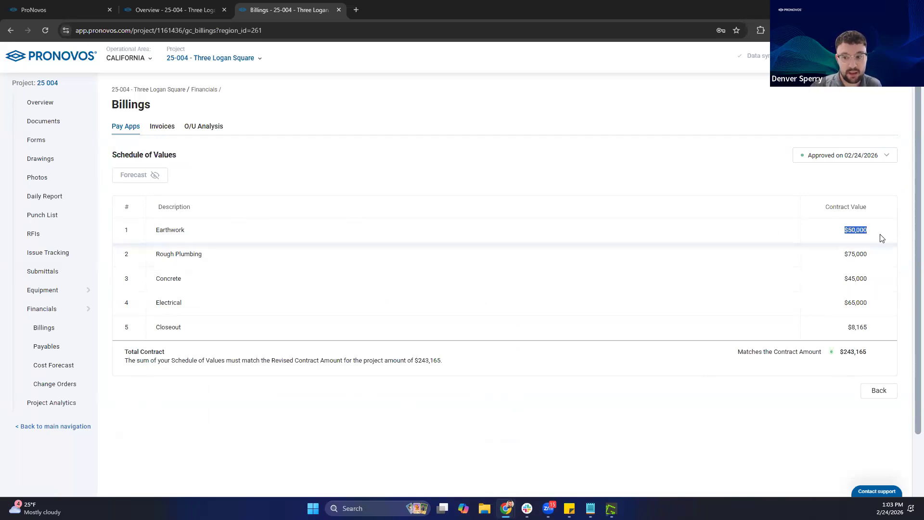
{"action": "double_click", "coordinate": [170, 230]}
{"action": "double_click", "coordinate": [168, 279]}
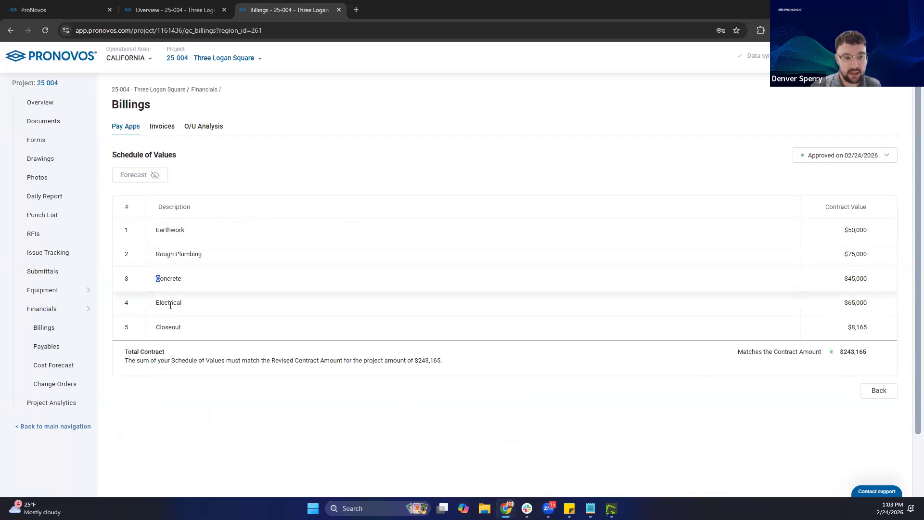
{"action": "double_click", "coordinate": [182, 300]}
Step: Compare the schedule's contract values and total with the Revised Contract Amount, and view the approval status options
{"action": "double_click", "coordinate": [855, 230]}
{"action": "double_click", "coordinate": [856, 253]}
{"action": "double_click", "coordinate": [861, 279]}
{"action": "double_click", "coordinate": [862, 303]}
{"action": "double_click", "coordinate": [861, 328]}
{"action": "double_click", "coordinate": [862, 351]}
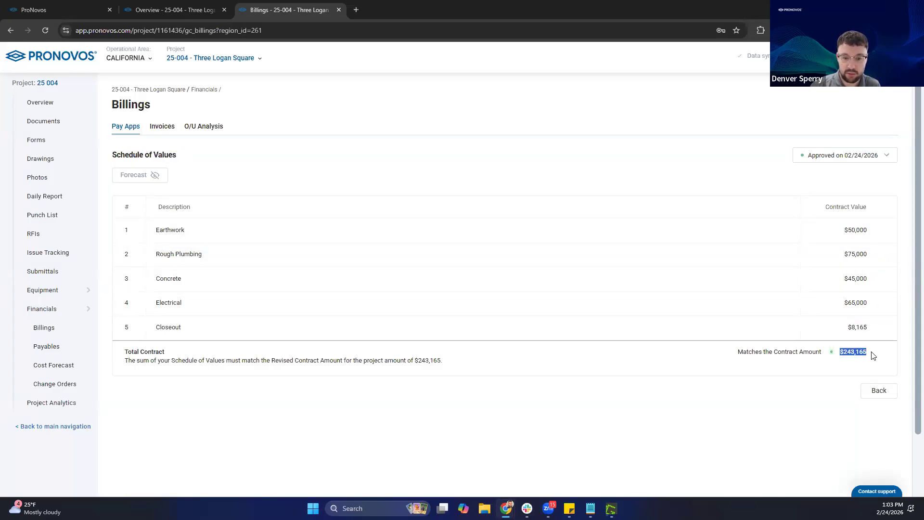
{"action": "left_click_drag", "start_coordinate": [414, 360], "coordinate": [441, 360]}
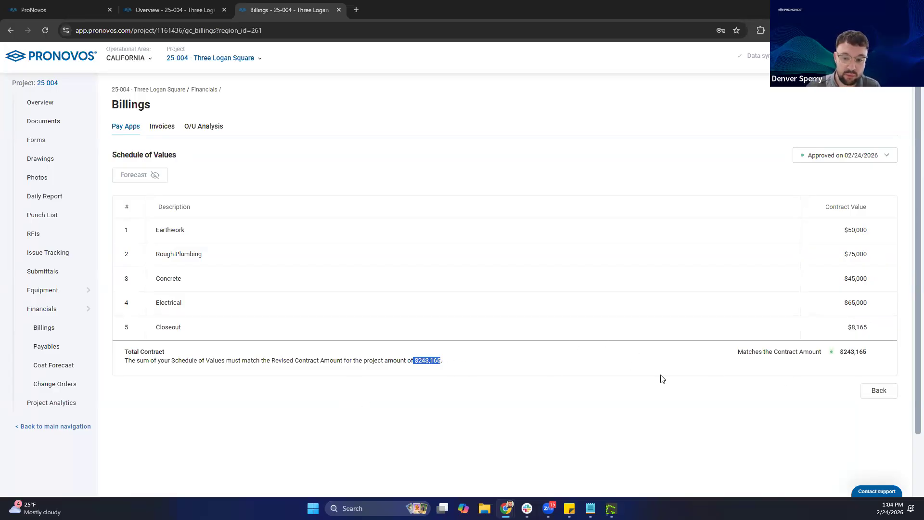
{"action": "left_click_drag", "start_coordinate": [738, 354], "coordinate": [902, 357]}
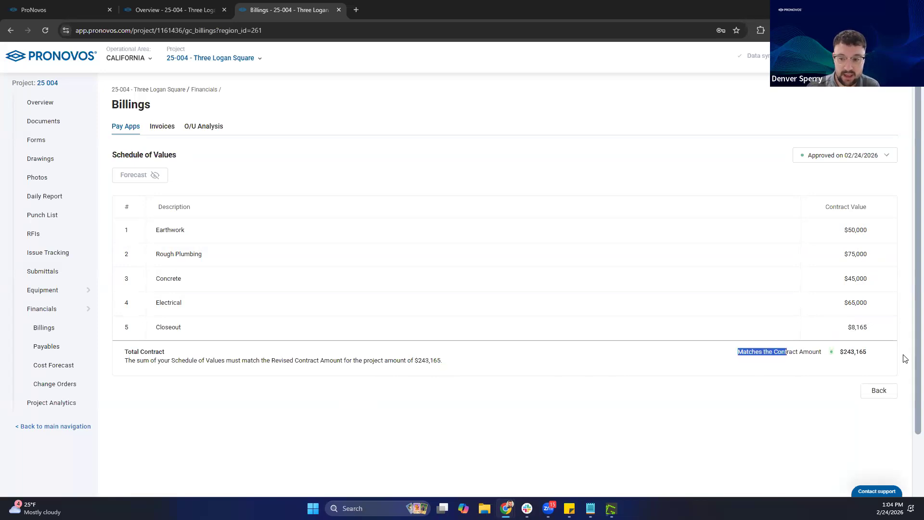
{"action": "left_click", "coordinate": [759, 395]}
{"action": "left_click", "coordinate": [859, 163]}
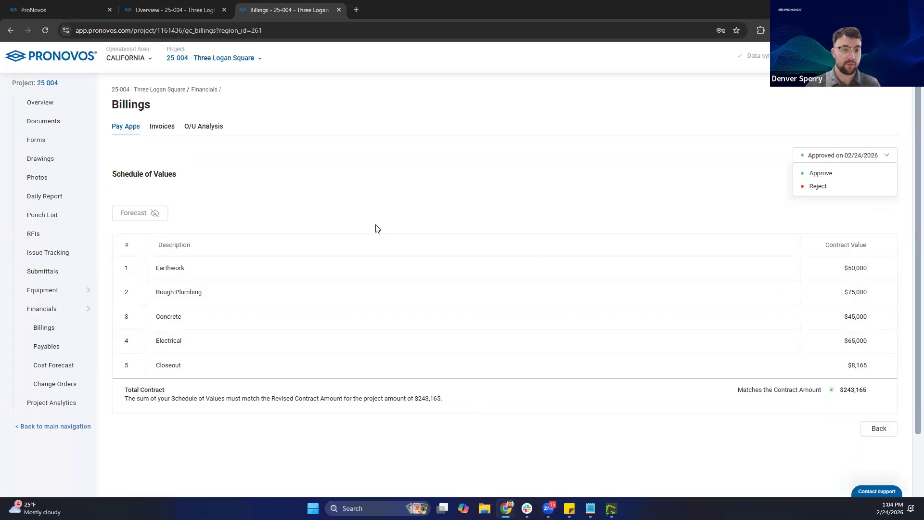
Step: Return to the pay apps list and open the 2/26 pay app to review its line items
{"action": "left_click", "coordinate": [126, 130]}
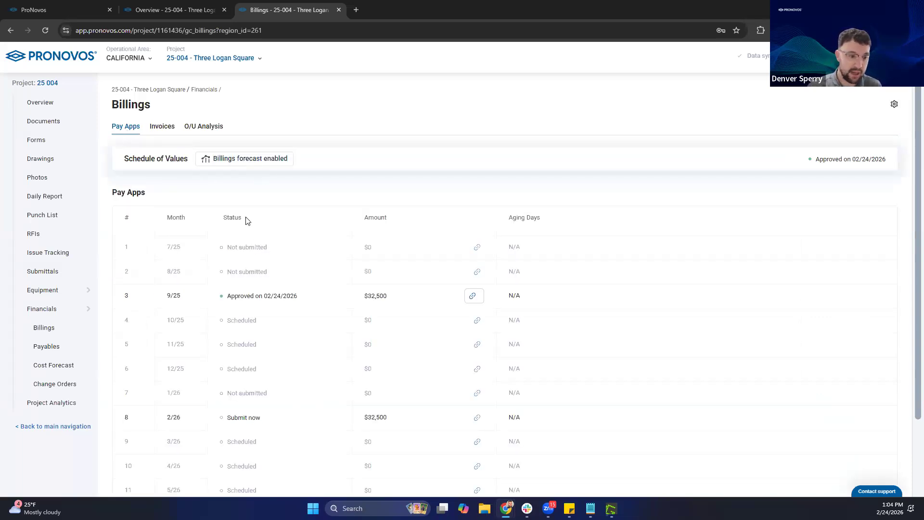
{"action": "scroll", "coordinate": [248, 232], "scroll_direction": "down", "scroll_amount": 2}
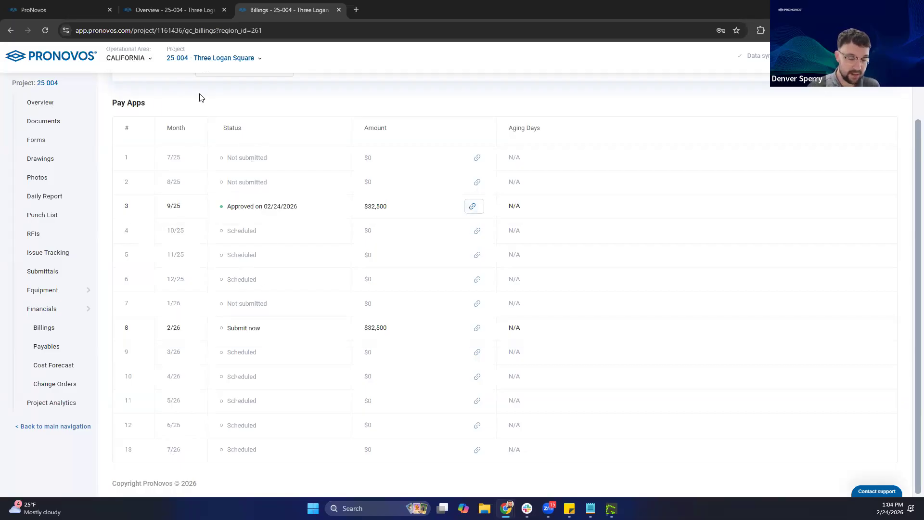
{"action": "left_click", "coordinate": [238, 330]}
{"action": "left_click_drag", "start_coordinate": [159, 149], "coordinate": [187, 223]}
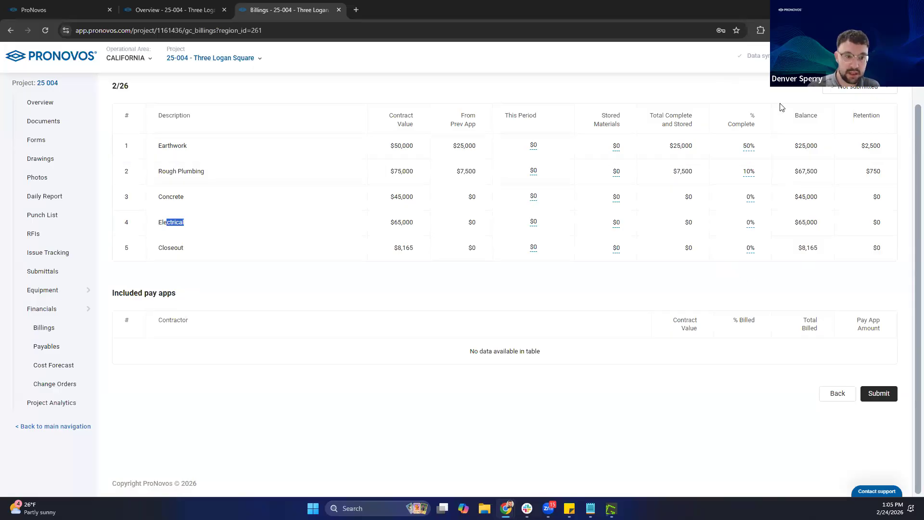
{"action": "left_click", "coordinate": [720, 86]}
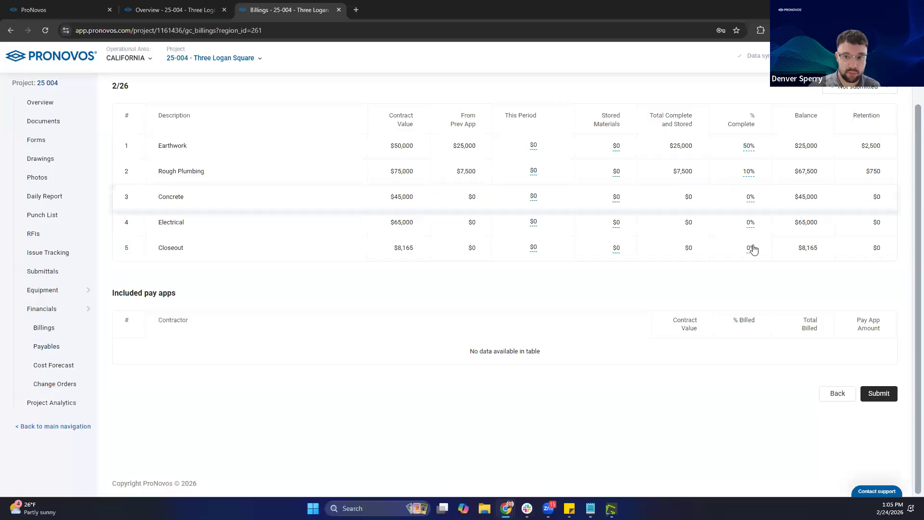
Step: In the 2/26 pay app, bill $10,000 this period for Concrete and set Electrical to 20% complete
{"action": "left_click", "coordinate": [534, 197]}
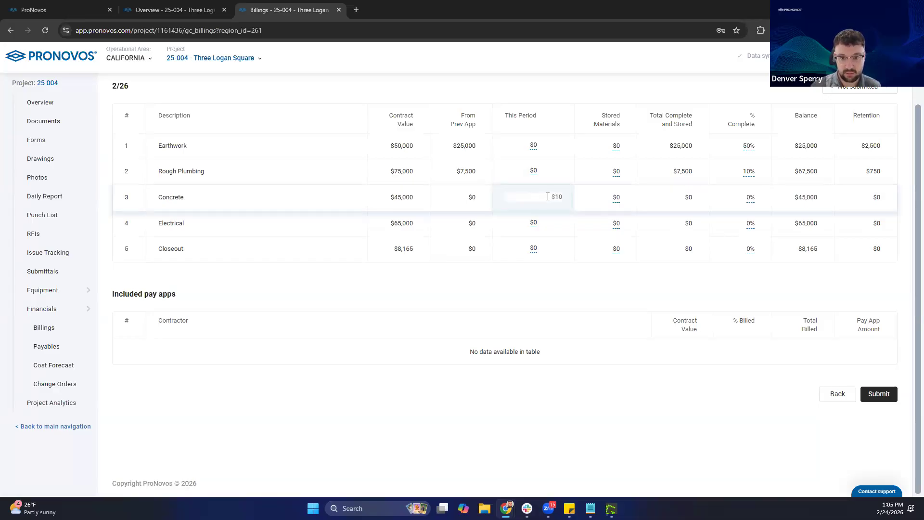
{"action": "type", "text": "10000"}
{"action": "key", "text": "Return"}
{"action": "left_click", "coordinate": [753, 225]}
{"action": "type", "text": "20"}
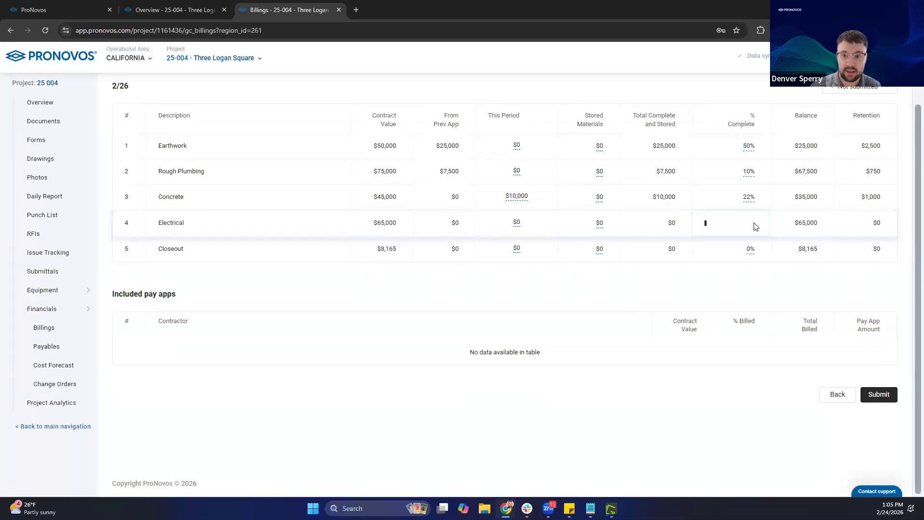
{"action": "key", "text": "Return"}
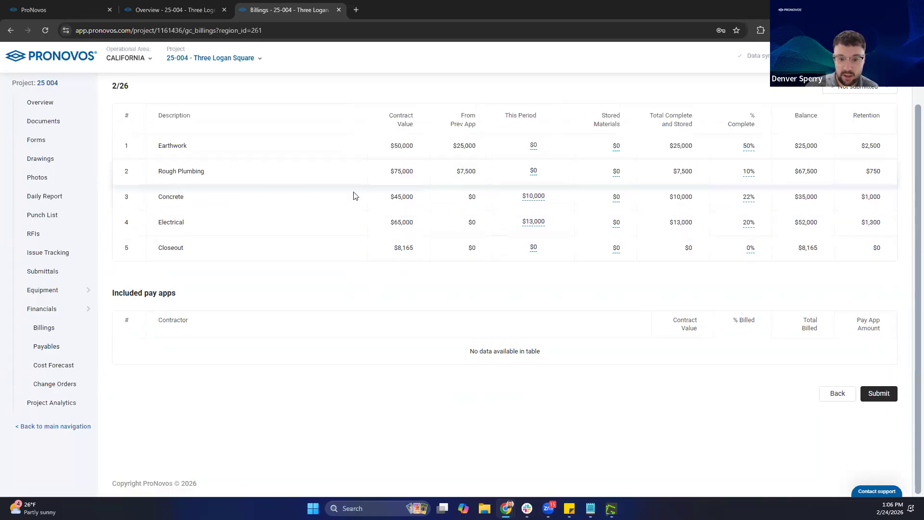
Step: Check the 2/26 pay app's status options and submit the pay app
{"action": "scroll", "coordinate": [330, 184], "scroll_direction": "up", "scroll_amount": 1}
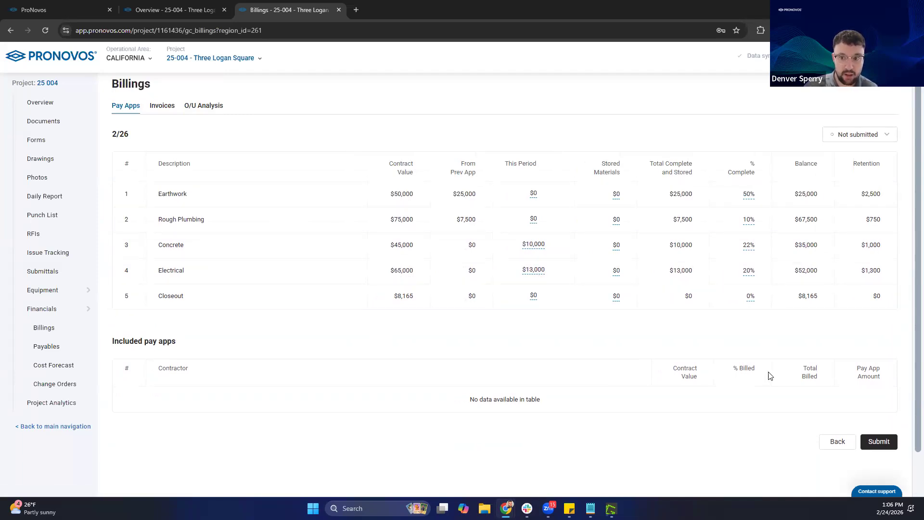
{"action": "left_click", "coordinate": [889, 138]}
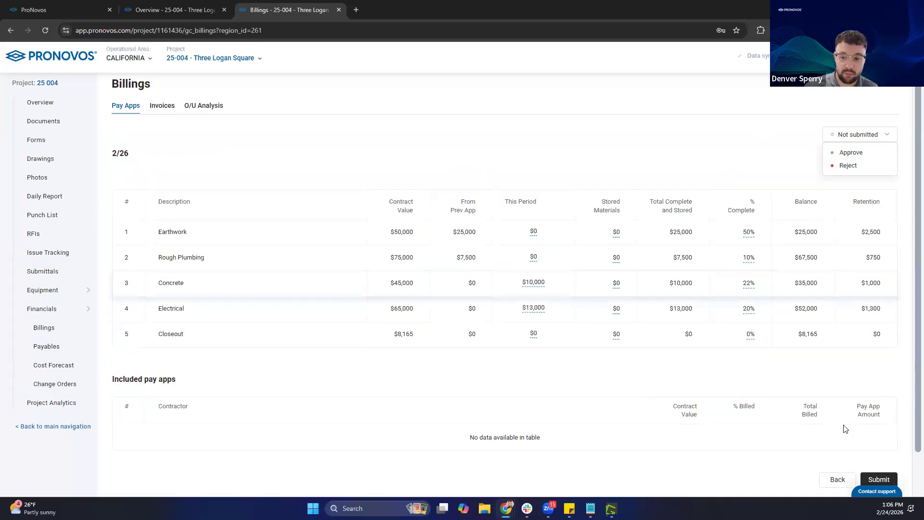
{"action": "scroll", "coordinate": [886, 436], "scroll_direction": "down", "scroll_amount": 1}
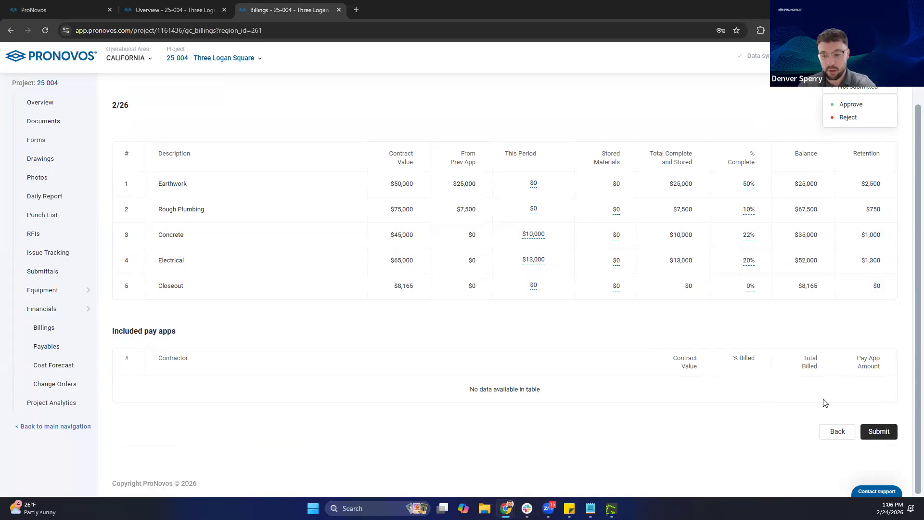
{"action": "left_click", "coordinate": [878, 432]}
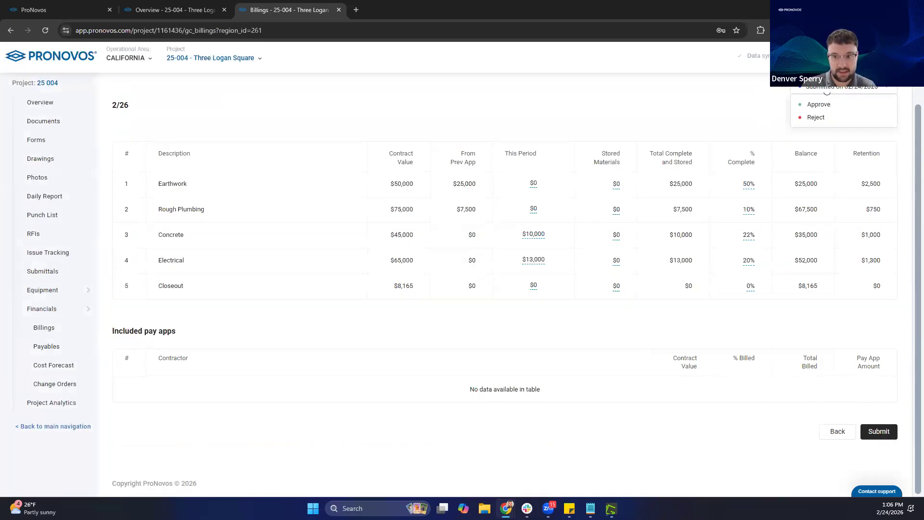
Step: Reopen the submitted 2/26 pay app from the pay apps list, approve it and return to the list
{"action": "scroll", "coordinate": [201, 175], "scroll_direction": "up", "scroll_amount": 2}
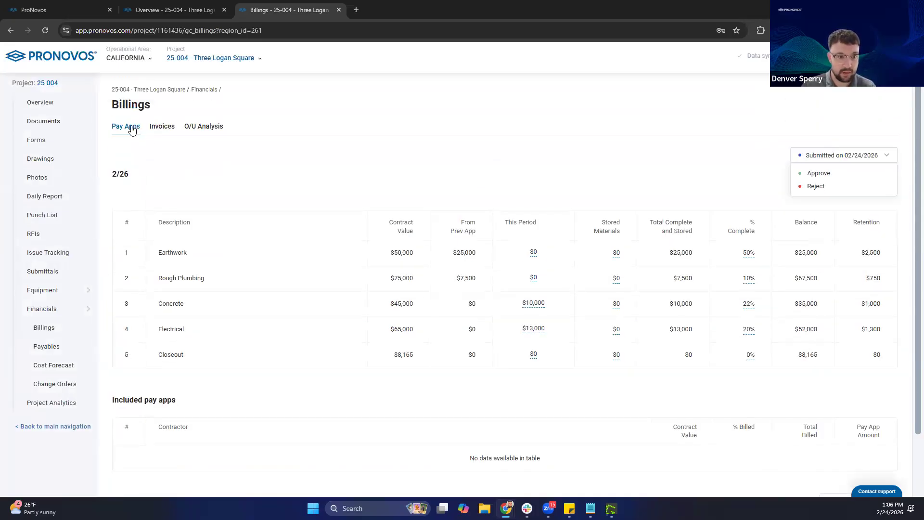
{"action": "left_click", "coordinate": [131, 128]}
{"action": "scroll", "coordinate": [300, 369], "scroll_direction": "down", "scroll_amount": 1}
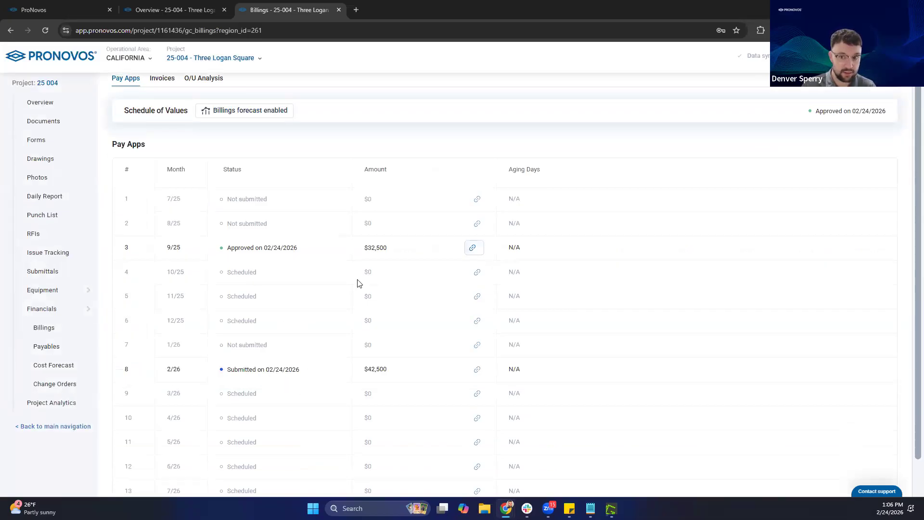
{"action": "scroll", "coordinate": [243, 385], "scroll_direction": "down", "scroll_amount": 1}
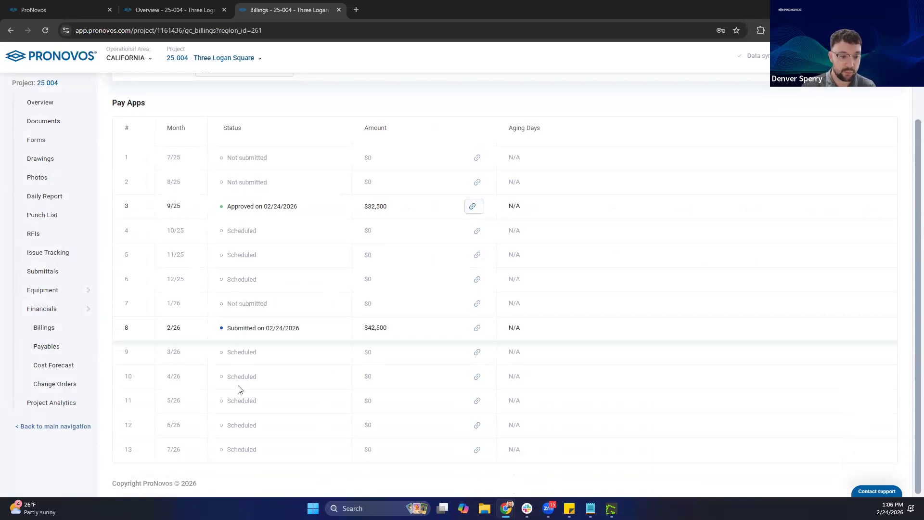
{"action": "left_click", "coordinate": [252, 332]}
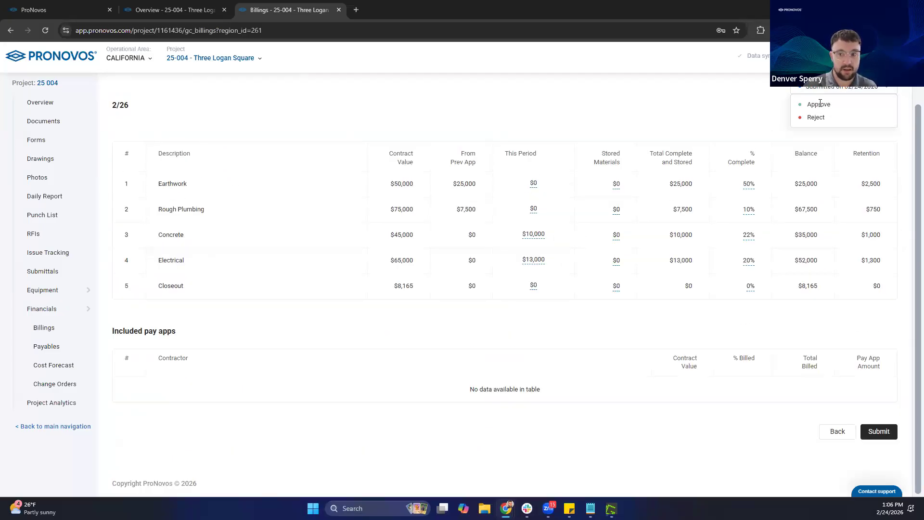
{"action": "left_click", "coordinate": [819, 104]}
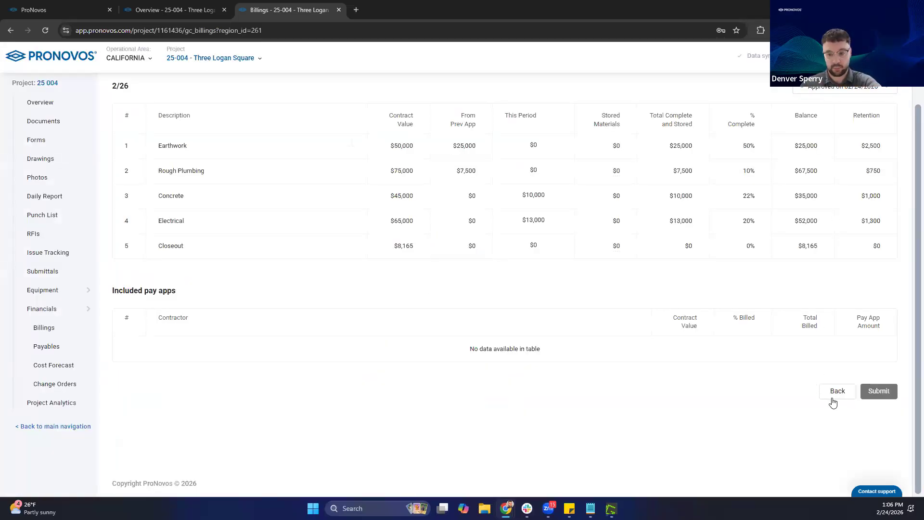
{"action": "left_click", "coordinate": [833, 398]}
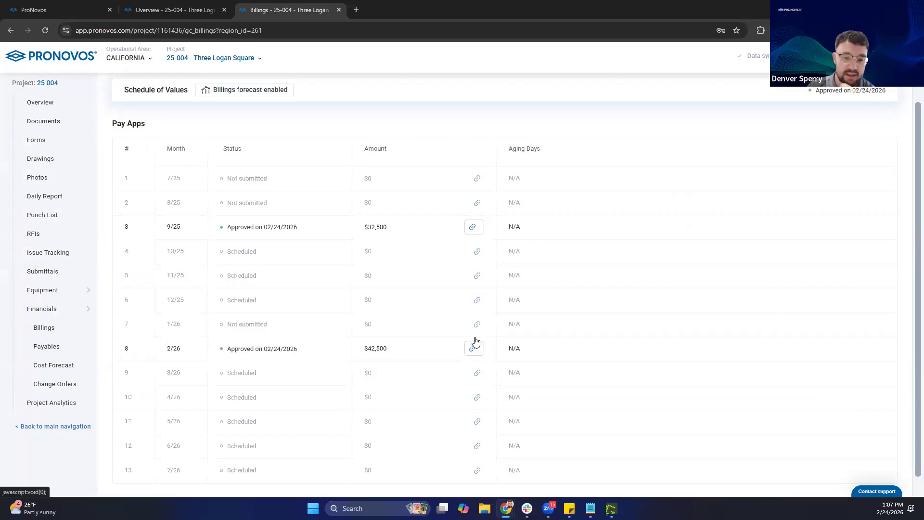
Step: Turn on Auto-Link for AR invoices in the billings settings, save, and return to the pay apps list
{"action": "scroll", "coordinate": [675, 128], "scroll_direction": "up", "scroll_amount": 2}
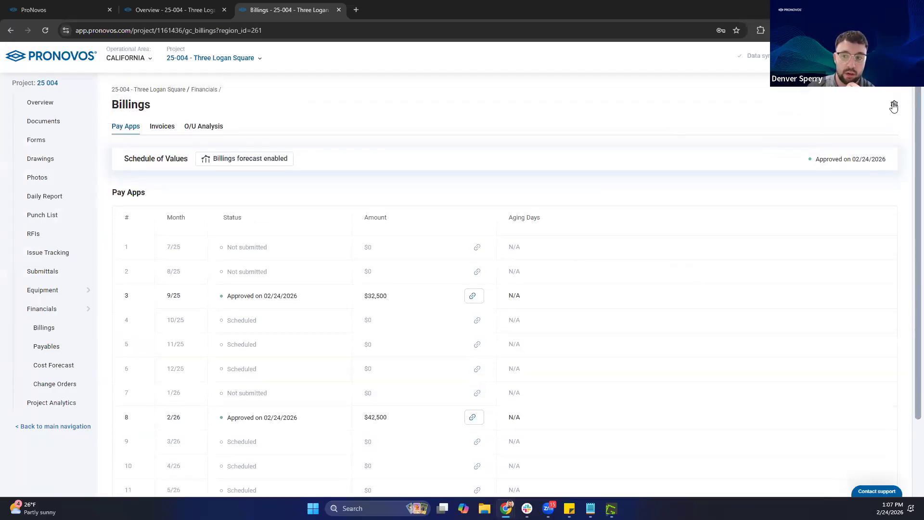
{"action": "left_click", "coordinate": [894, 107]}
{"action": "left_click_drag", "start_coordinate": [123, 145], "coordinate": [352, 145]}
{"action": "left_click", "coordinate": [196, 201]}
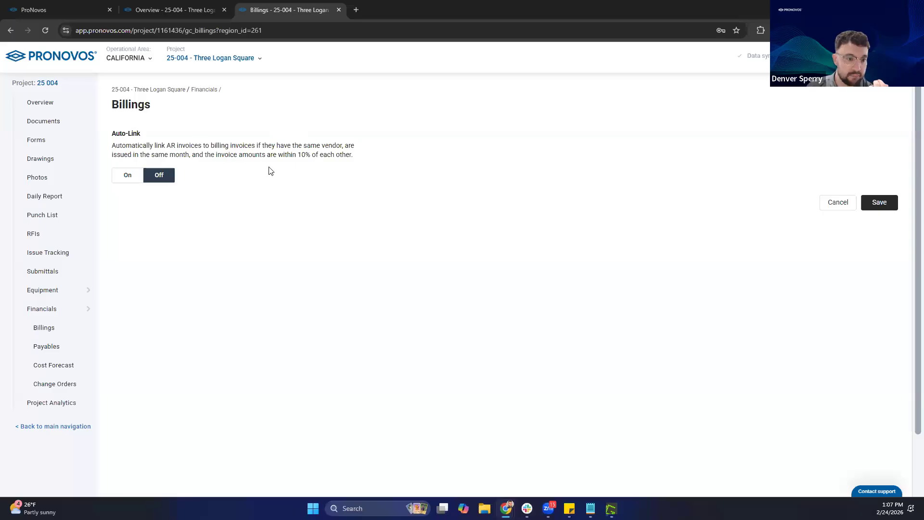
{"action": "left_click_drag", "start_coordinate": [339, 154], "coordinate": [343, 154]}
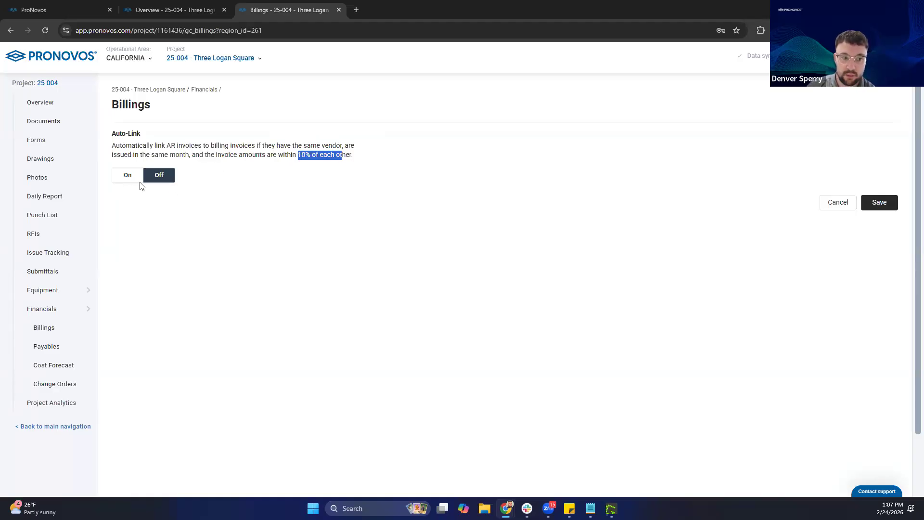
{"action": "left_click", "coordinate": [128, 177]}
{"action": "left_click", "coordinate": [878, 203]}
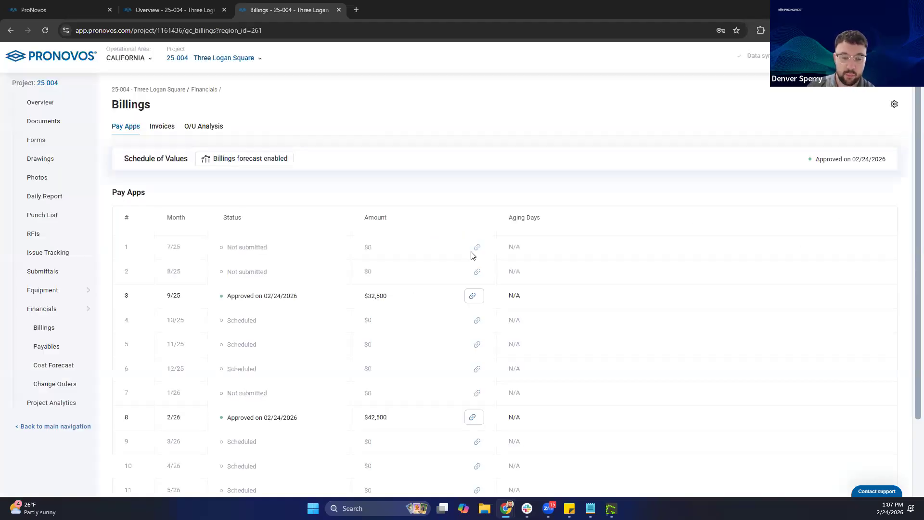
{"action": "scroll", "coordinate": [441, 262], "scroll_direction": "down", "scroll_amount": 2}
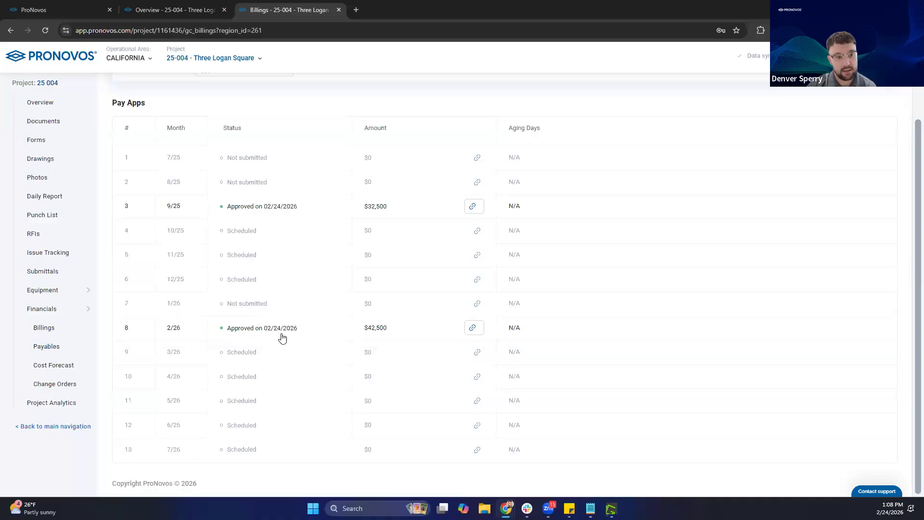
Step: Open the approved 2/26 pay app to review its billed amounts, and return to the pay apps list
{"action": "scroll", "coordinate": [294, 359], "scroll_direction": "up", "scroll_amount": 1}
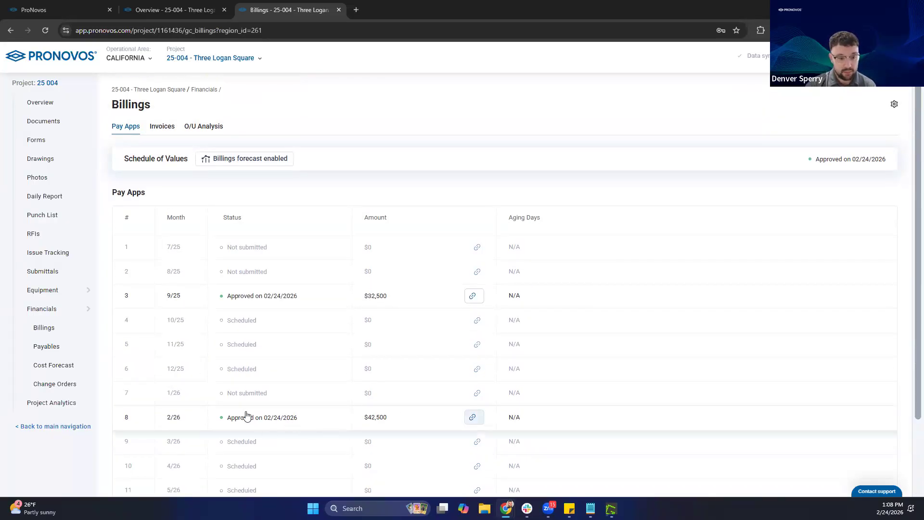
{"action": "left_click", "coordinate": [258, 422]}
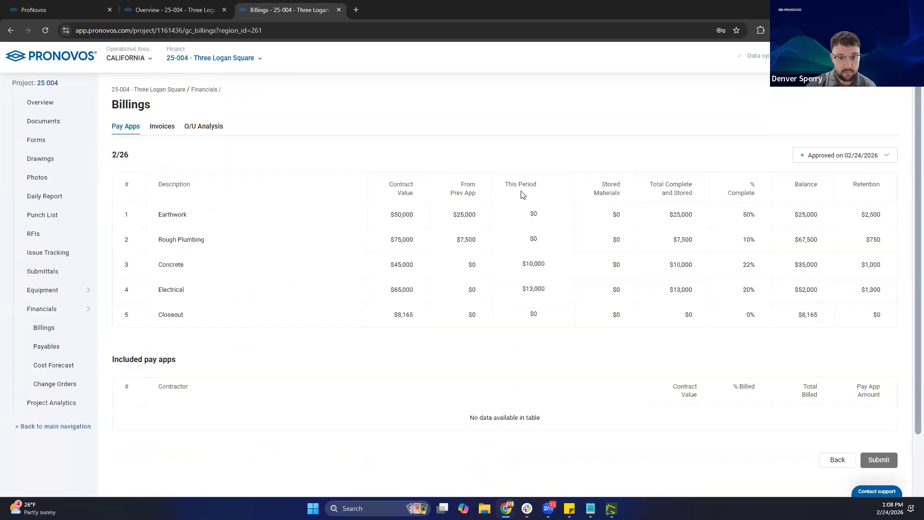
{"action": "left_click", "coordinate": [834, 459]}
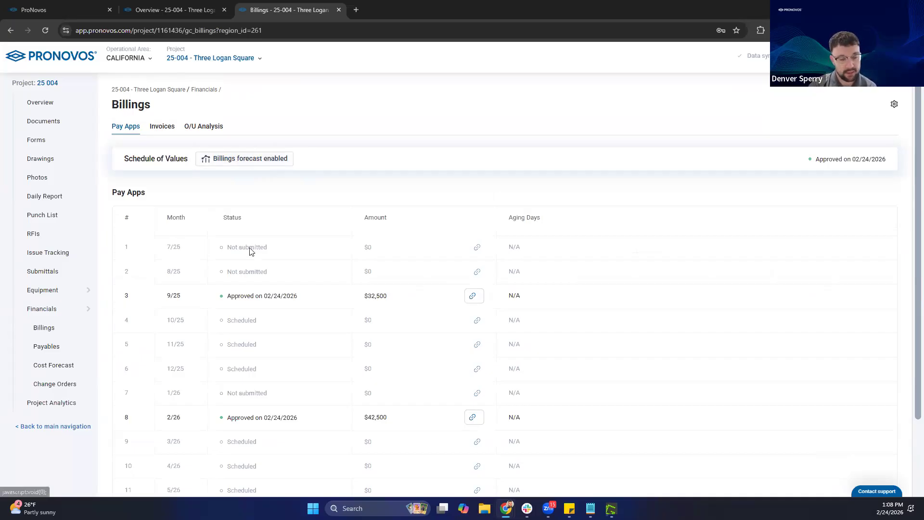
Step: Open the schedule of values billings forecast and review its line items with their contract values
{"action": "left_click", "coordinate": [246, 161]}
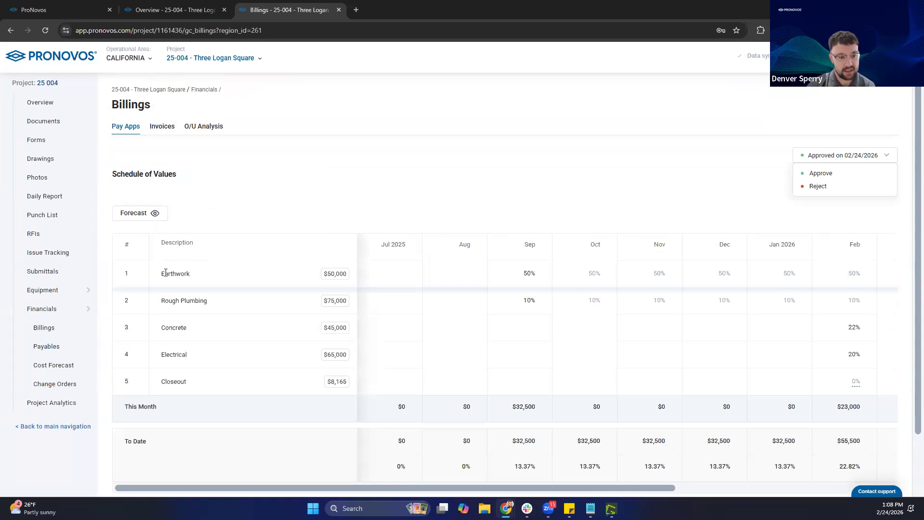
{"action": "left_click_drag", "start_coordinate": [178, 276], "coordinate": [165, 300]}
{"action": "left_click_drag", "start_coordinate": [349, 274], "coordinate": [359, 348]}
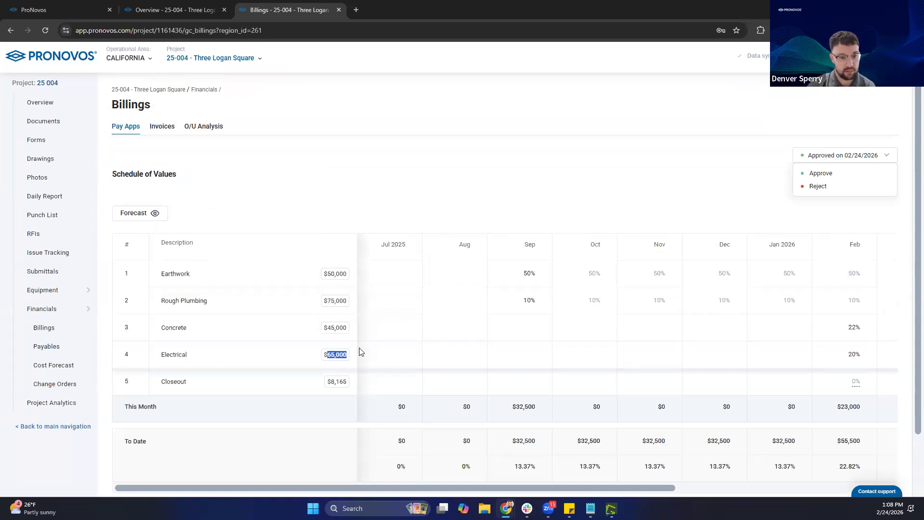
Step: Set the March billing forecast to 60% for Earthwork, 15% for Rough Plumbing and 50% for Electrical, and check March's total
{"action": "left_click_drag", "start_coordinate": [520, 493], "coordinate": [740, 493]}
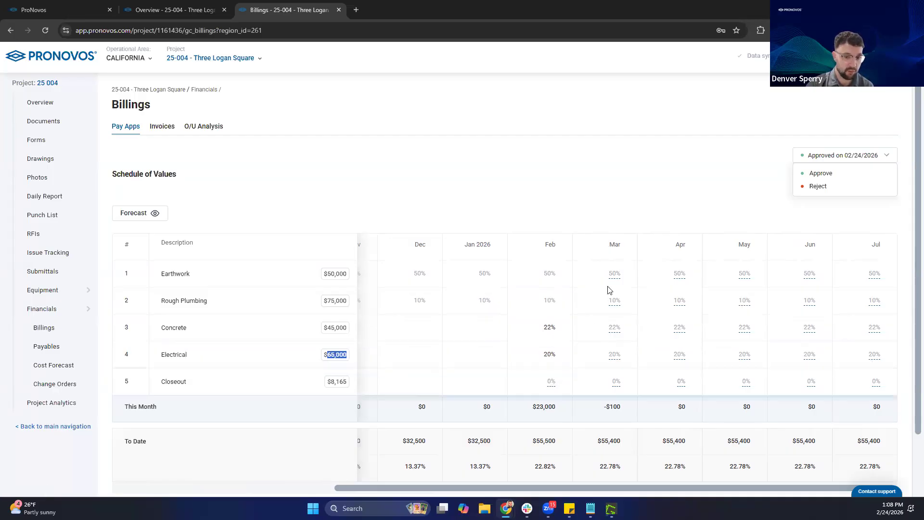
{"action": "left_click", "coordinate": [616, 274]}
{"action": "double_click", "coordinate": [619, 269]}
{"action": "type", "text": "60"}
{"action": "left_click", "coordinate": [616, 301]}
{"action": "double_click", "coordinate": [618, 301]}
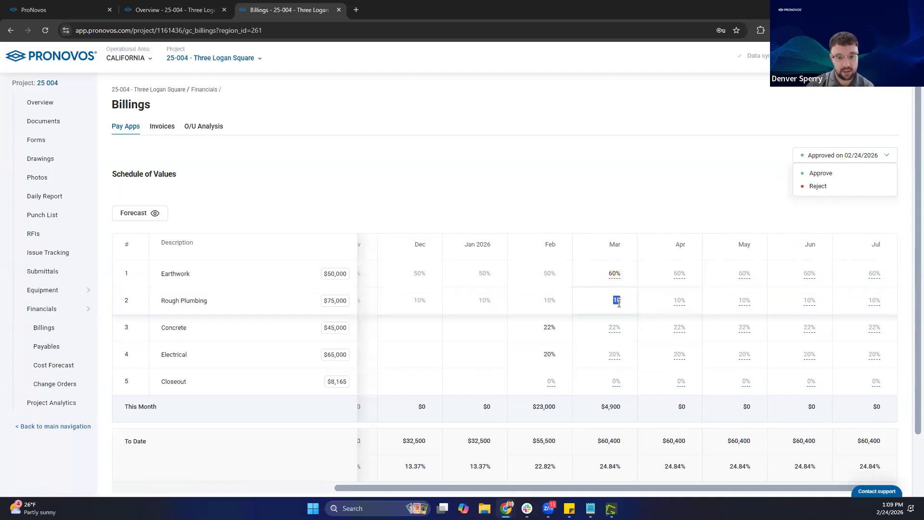
{"action": "key", "text": "Return"}
{"action": "double_click", "coordinate": [616, 356]}
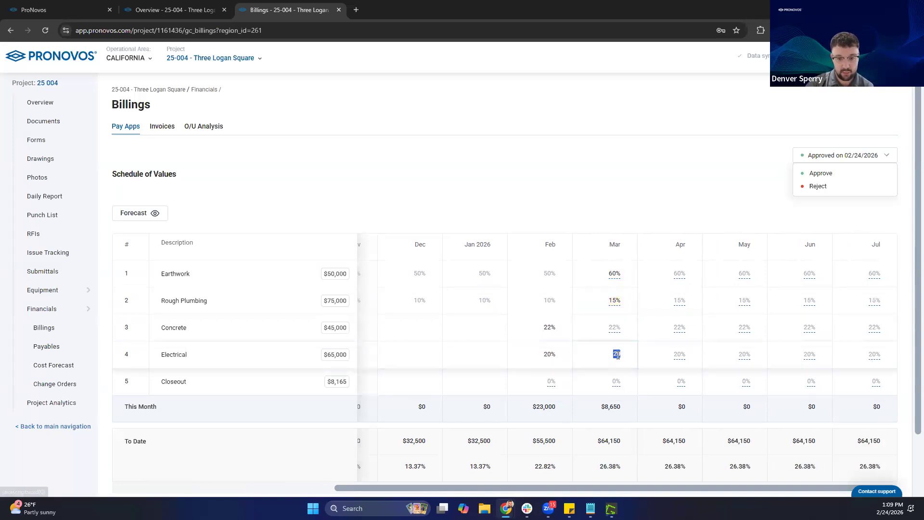
{"action": "key", "text": "Return"}
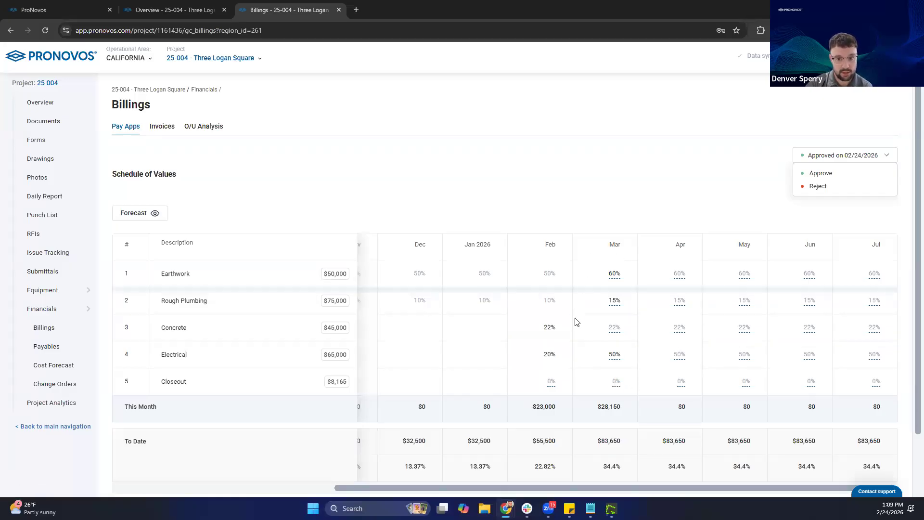
{"action": "scroll", "coordinate": [607, 364], "scroll_direction": "down", "scroll_amount": 1}
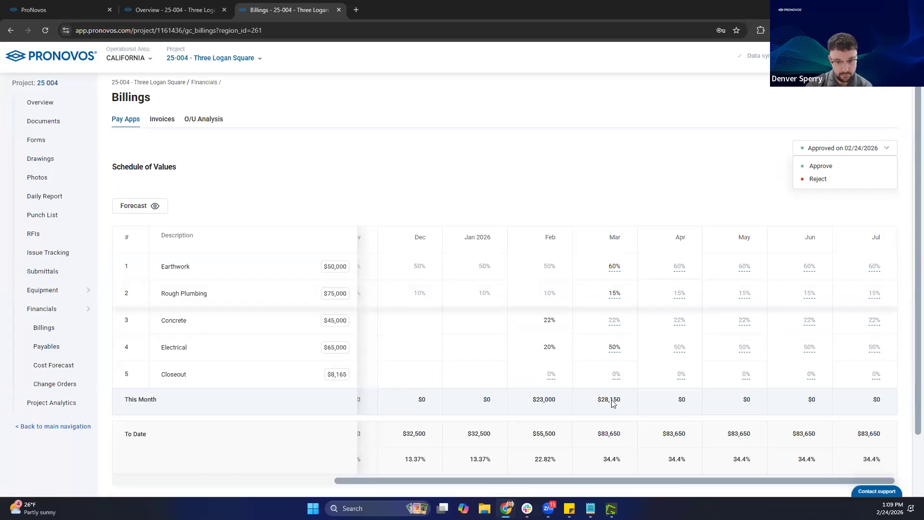
{"action": "double_click", "coordinate": [621, 362]}
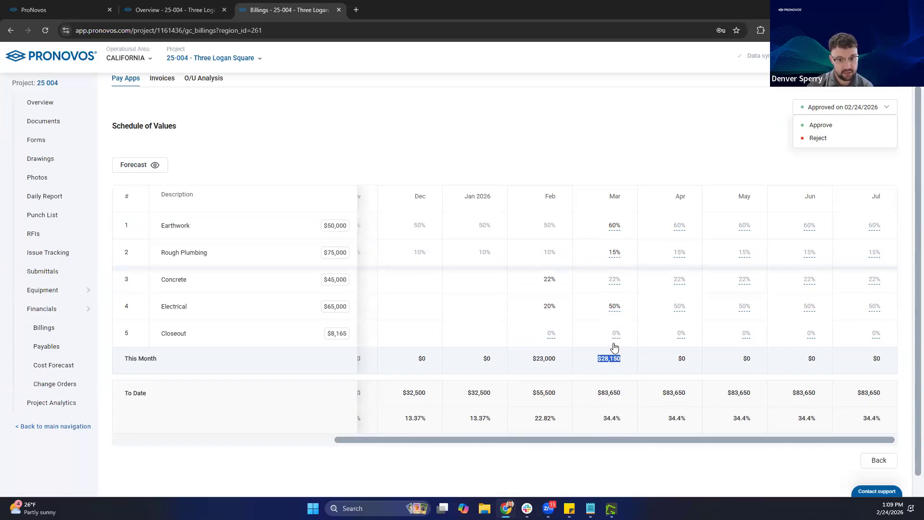
Step: Set the April billing forecast to 75% for Earthwork, 45% for Rough Plumbing and 60% for Concrete, and check the February–April totals
{"action": "left_click", "coordinate": [684, 230]}
{"action": "type", "text": "75"}
{"action": "key", "text": "Return"}
{"action": "left_click", "coordinate": [680, 253]}
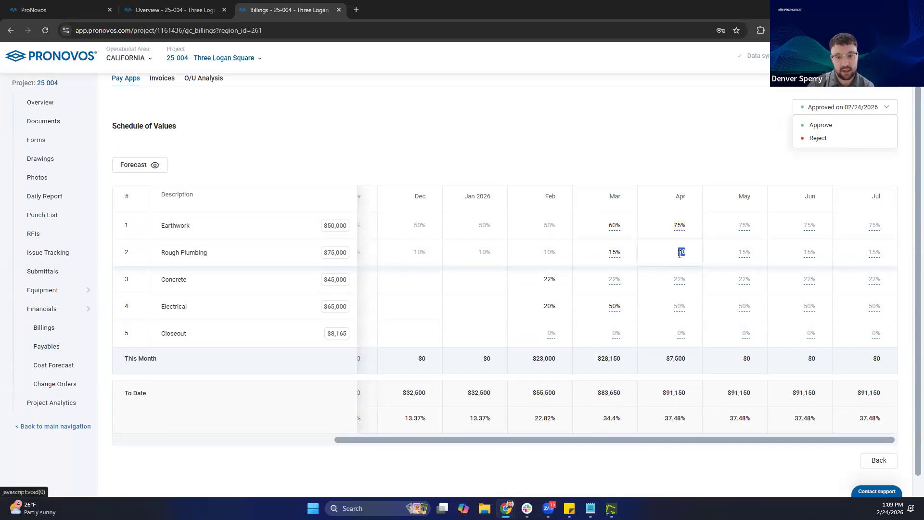
{"action": "key", "text": "Return"}
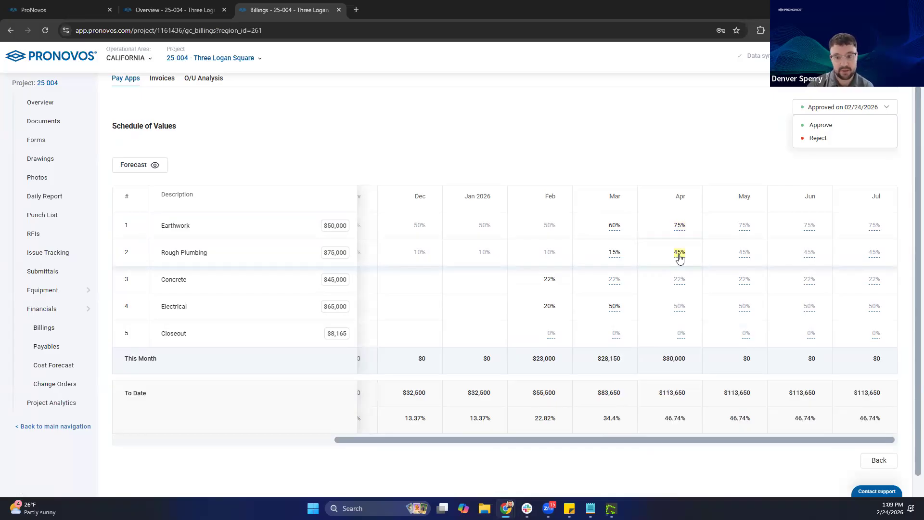
{"action": "left_click", "coordinate": [680, 280]}
{"action": "type", "text": "60"}
{"action": "key", "text": "Return"}
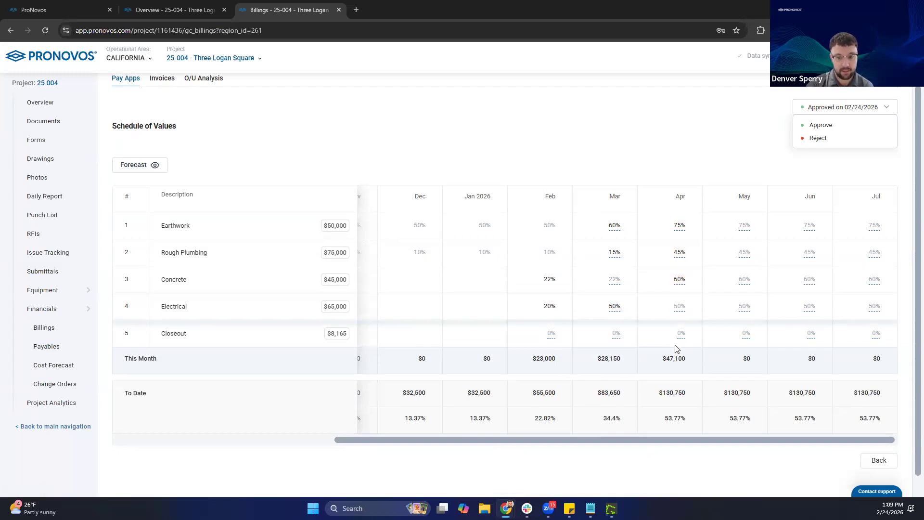
{"action": "left_click_drag", "start_coordinate": [532, 358], "coordinate": [681, 380]}
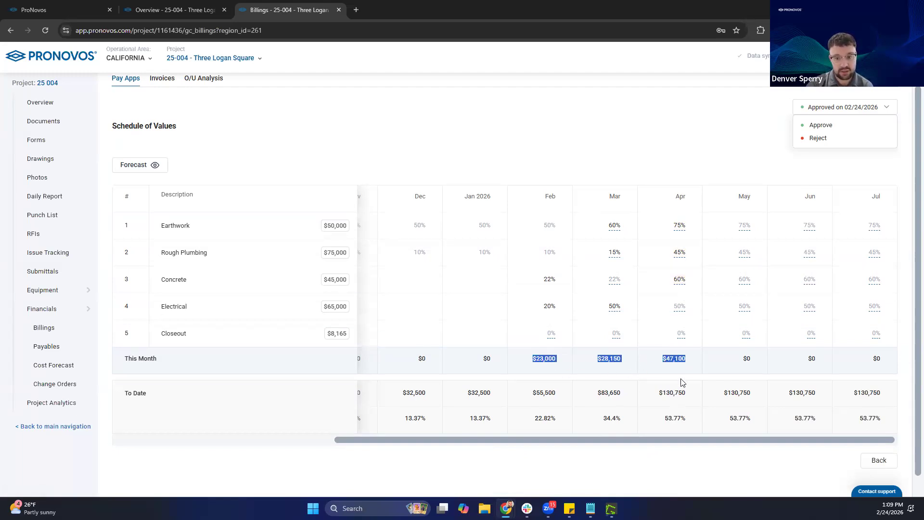
{"action": "left_click", "coordinate": [679, 367]}
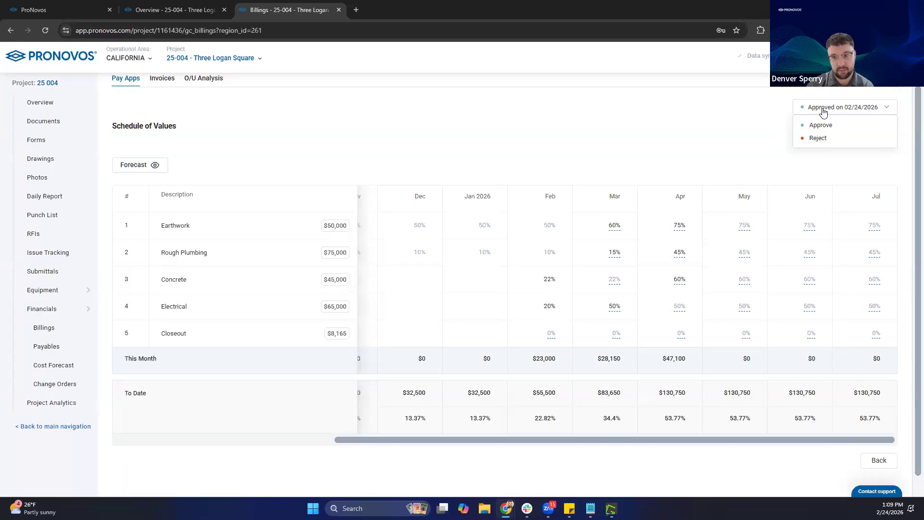
Step: Approve the schedule of values and return to the pay apps list
{"action": "left_click", "coordinate": [820, 125]}
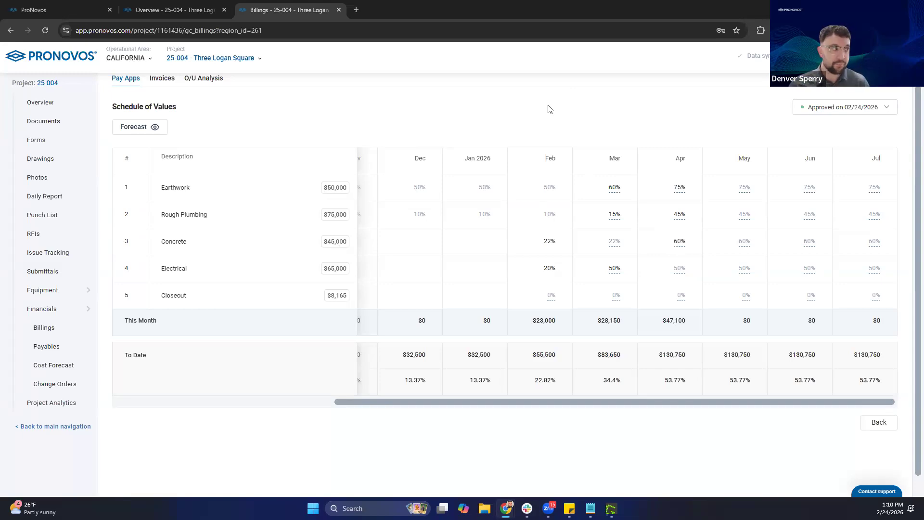
{"action": "left_click", "coordinate": [123, 83]}
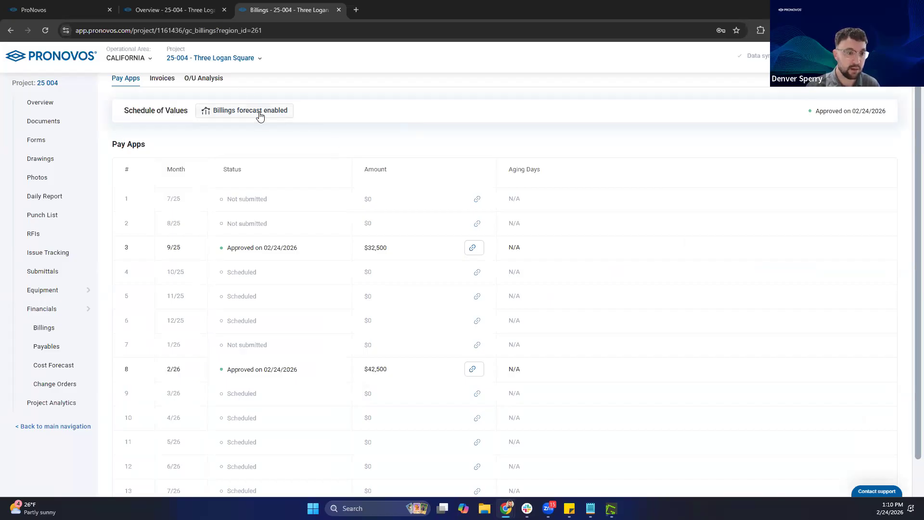
Step: Reopen the billings forecast, review the monthly percentages and totals from July 2025 to July, and return to the pay apps list
{"action": "left_click", "coordinate": [235, 112]}
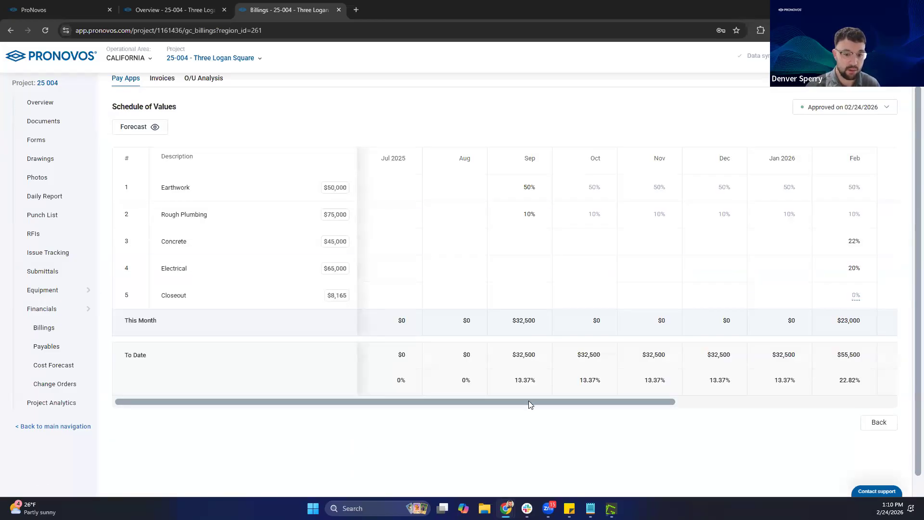
{"action": "scroll", "coordinate": [636, 395], "scroll_direction": "right", "scroll_amount": 5}
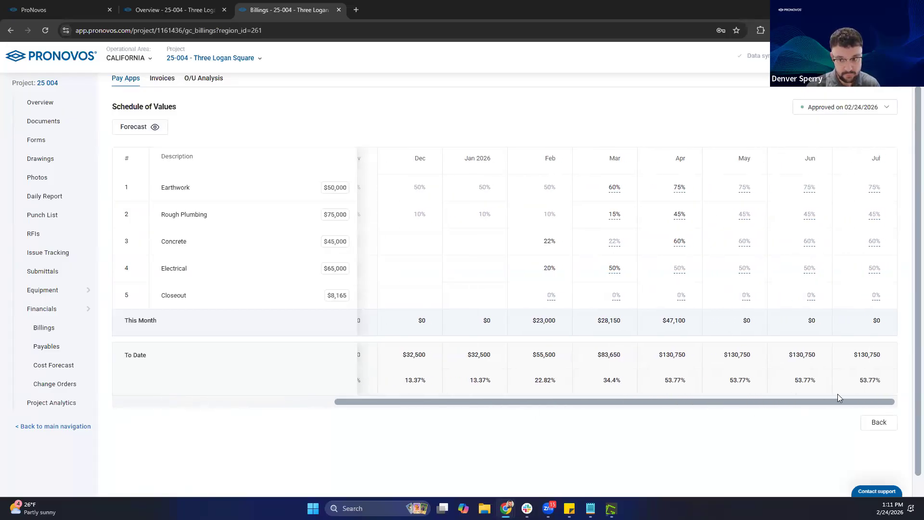
{"action": "left_click_drag", "start_coordinate": [826, 399], "coordinate": [504, 395]}
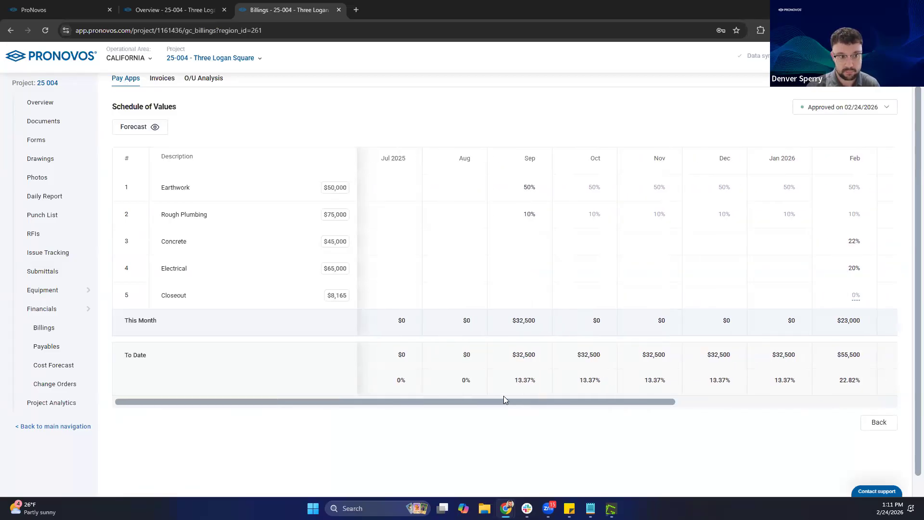
{"action": "left_click", "coordinate": [879, 423]}
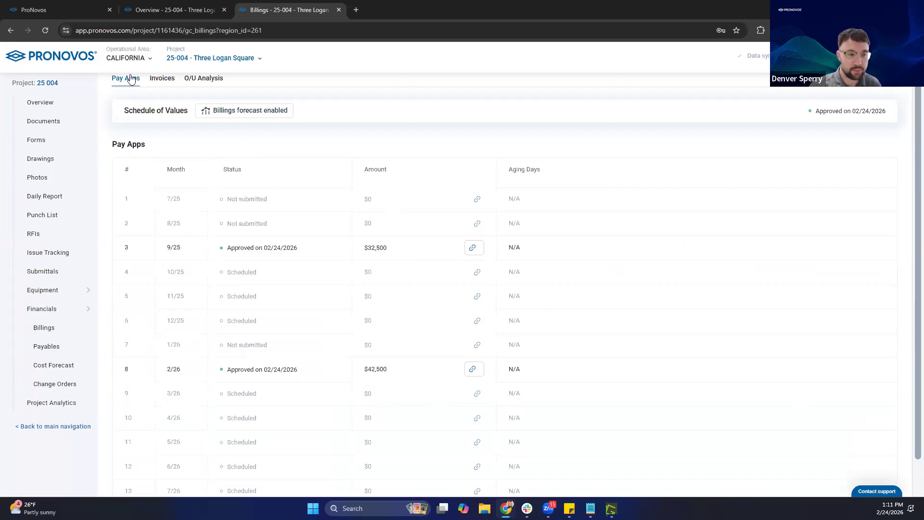
Step: Review the Three Logan Square invoice breakdown, including the linked AP and the projected payment date of Application 4
{"action": "left_click", "coordinate": [159, 80]}
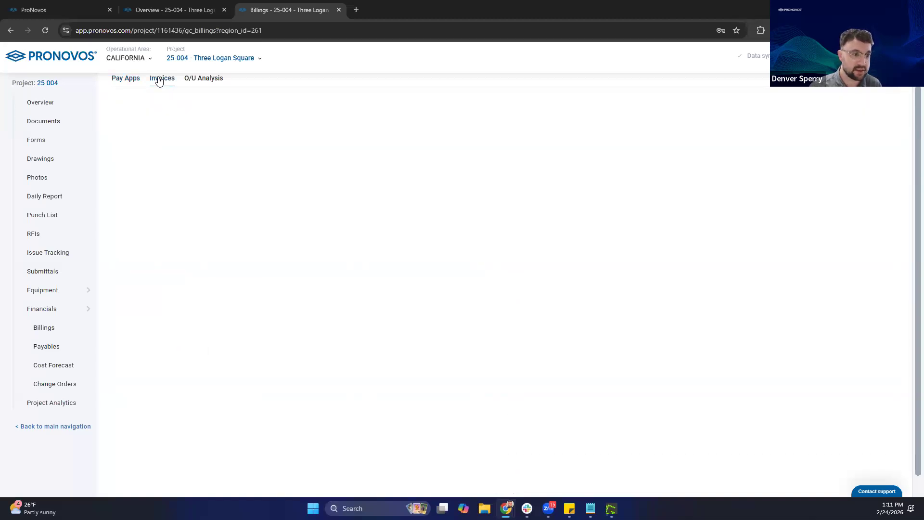
{"action": "scroll", "coordinate": [454, 186], "scroll_direction": "down", "scroll_amount": 4}
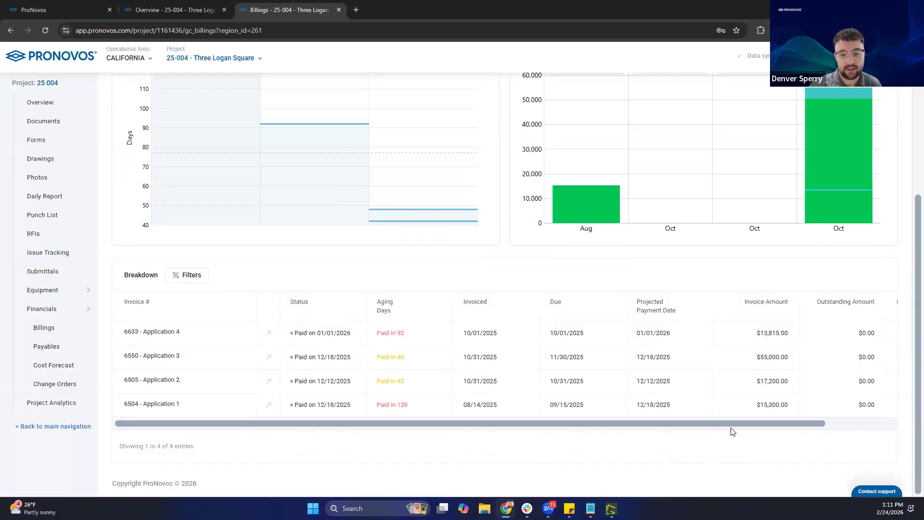
{"action": "scroll", "coordinate": [745, 424], "scroll_direction": "right", "scroll_amount": 2}
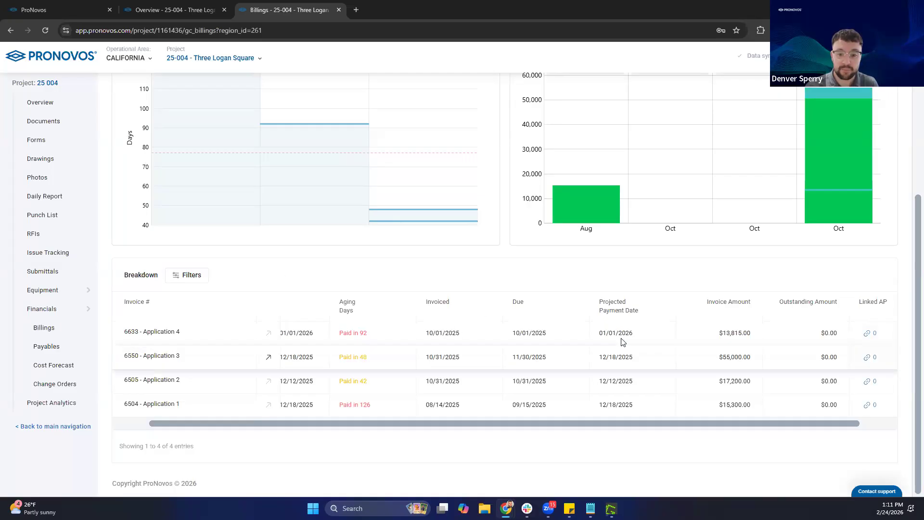
{"action": "triple_click", "coordinate": [586, 332]}
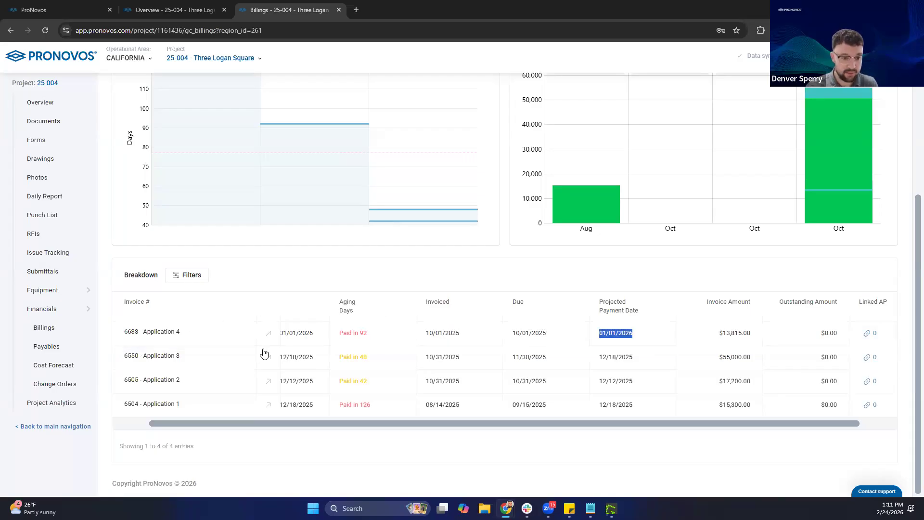
{"action": "left_click_drag", "start_coordinate": [427, 424], "coordinate": [309, 429]}
Step: Open the project list in a new browser tab and go to the billings of 19-004 - Chrysler Building
{"action": "right_click", "coordinate": [37, 61]}
{"action": "left_click", "coordinate": [61, 73]}
{"action": "left_click", "coordinate": [424, 5]}
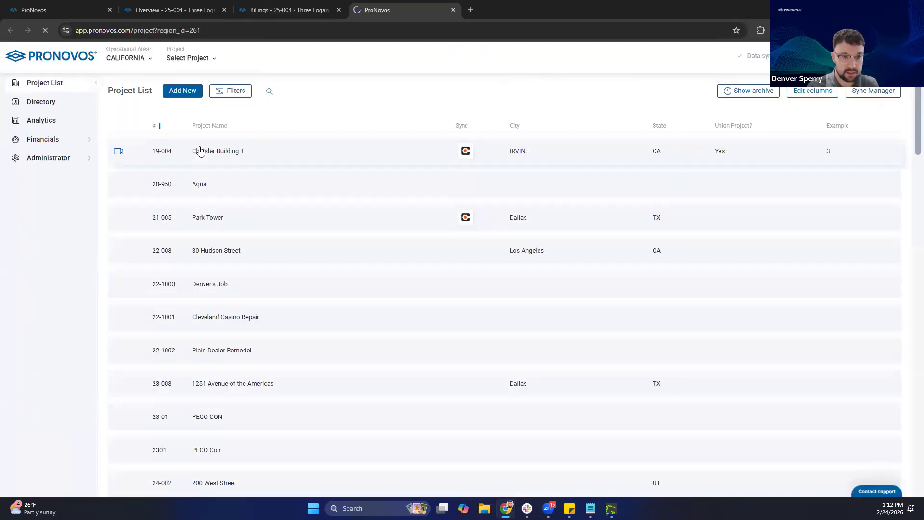
{"action": "left_click", "coordinate": [189, 149]}
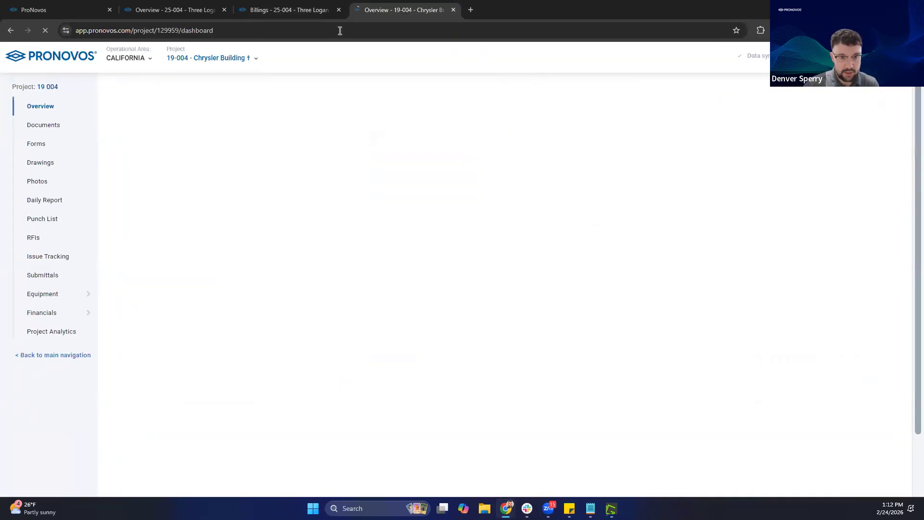
{"action": "left_click", "coordinate": [50, 313]}
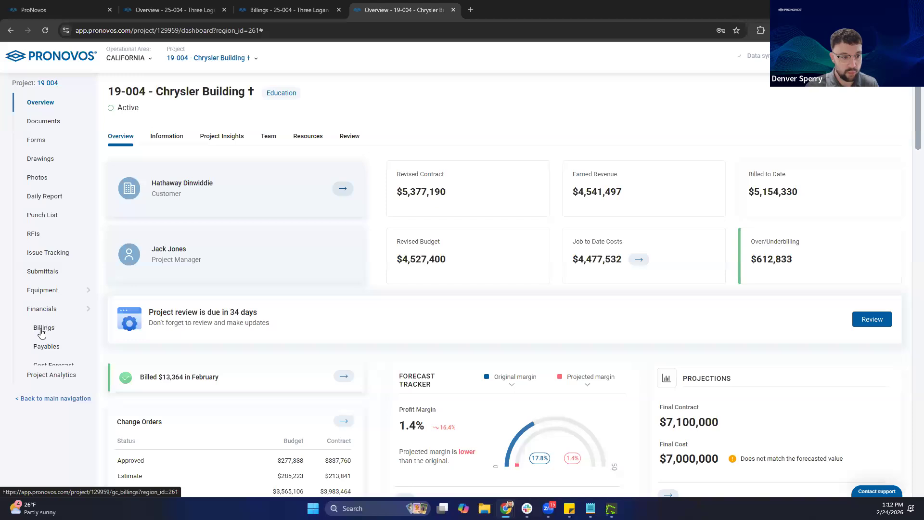
{"action": "left_click", "coordinate": [42, 331]}
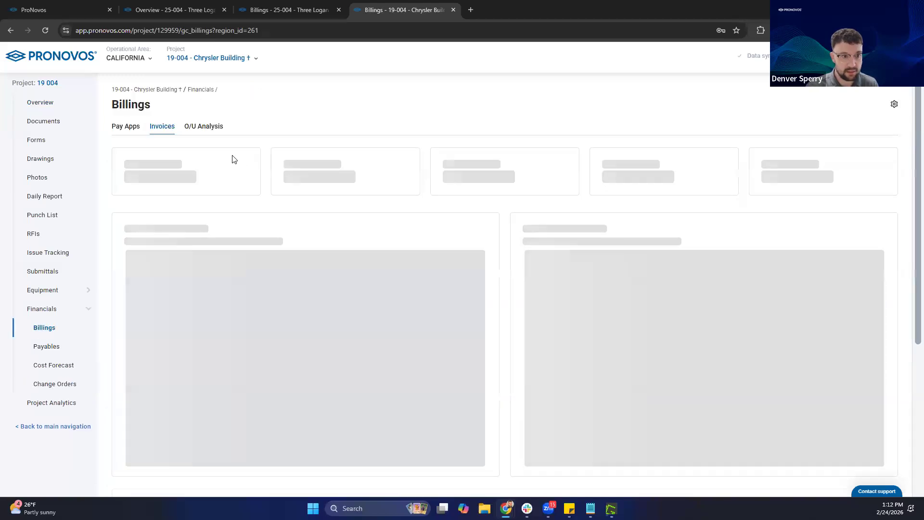
Step: Check the projected payment date options for the open Application 53 invoice, in its calendar and in its details with the Project ADTP suggestion
{"action": "scroll", "coordinate": [449, 174], "scroll_direction": "down", "scroll_amount": 4}
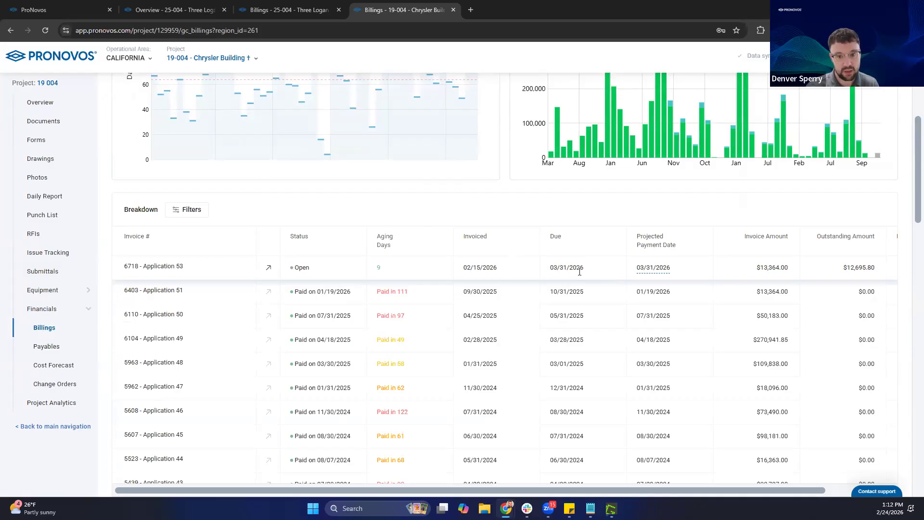
{"action": "left_click", "coordinate": [653, 271]}
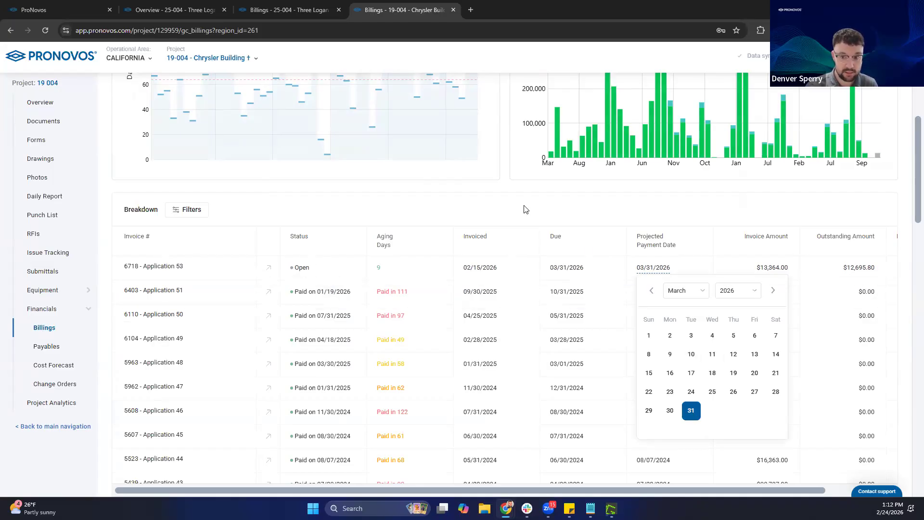
{"action": "left_click", "coordinate": [775, 291]}
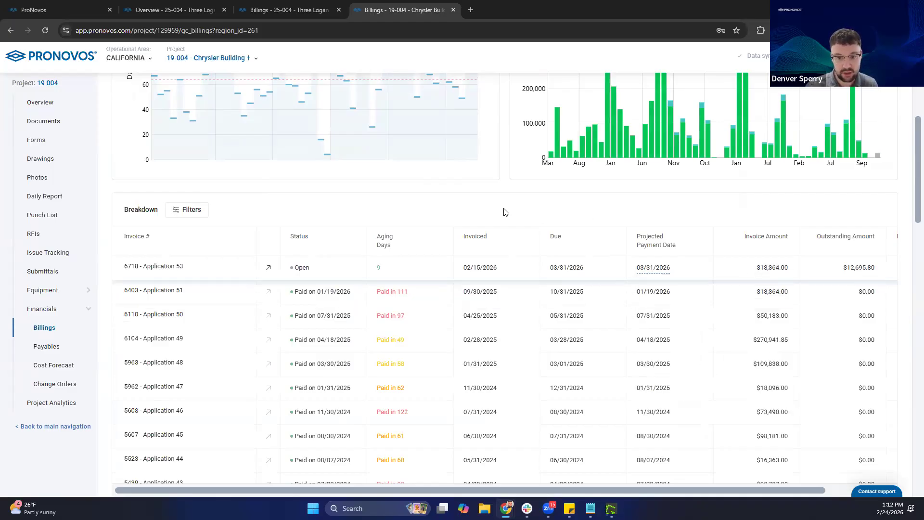
{"action": "left_click", "coordinate": [268, 267]}
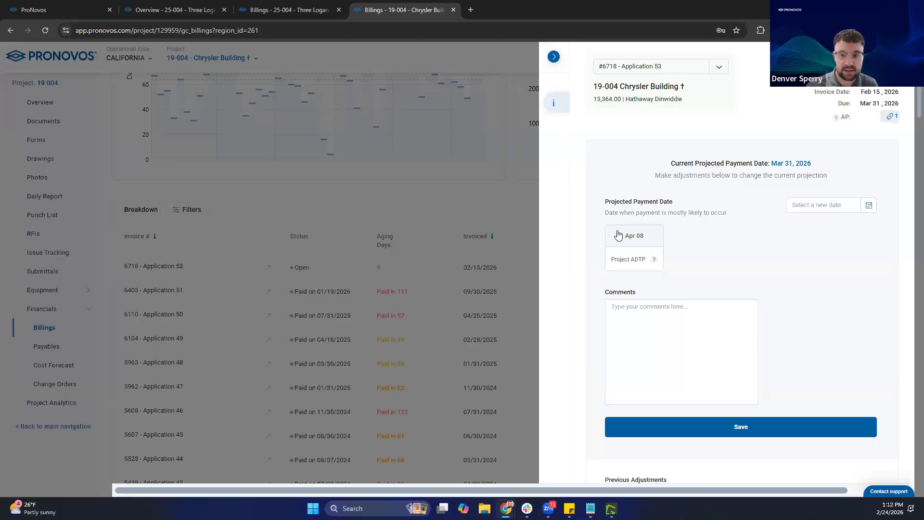
{"action": "mouse_move", "coordinate": [655, 263]}
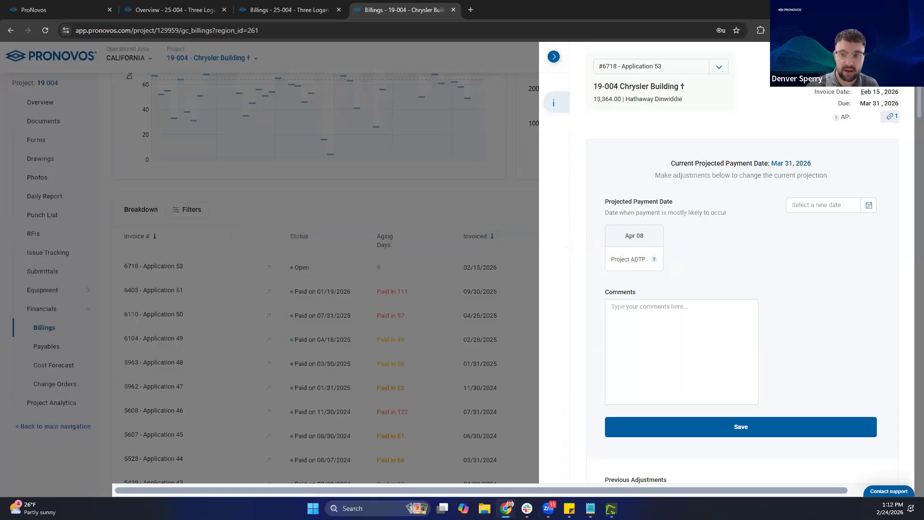
Step: Change Application 53's projected payment date to the Project ADTP suggestion of Apr 08, save it, and close the invoice details
{"action": "left_click_drag", "start_coordinate": [616, 235], "coordinate": [649, 237]}
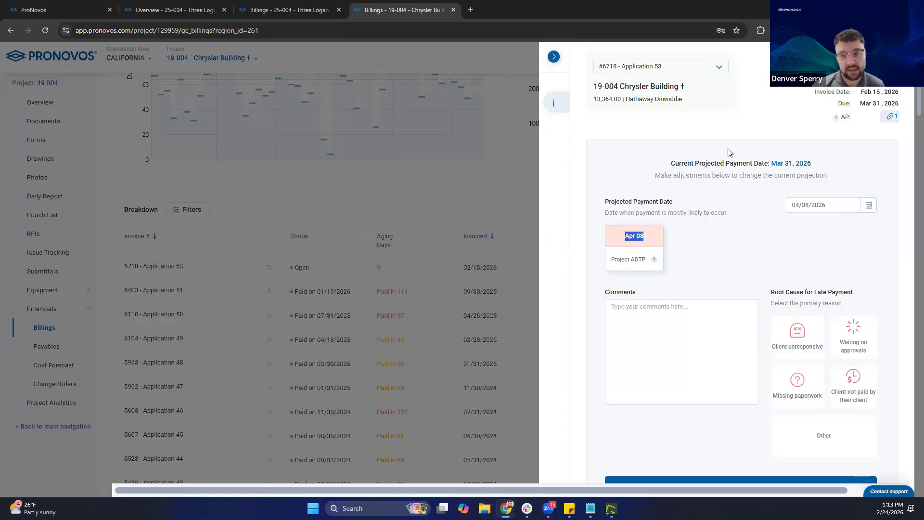
{"action": "left_click_drag", "start_coordinate": [770, 163], "coordinate": [814, 164]}
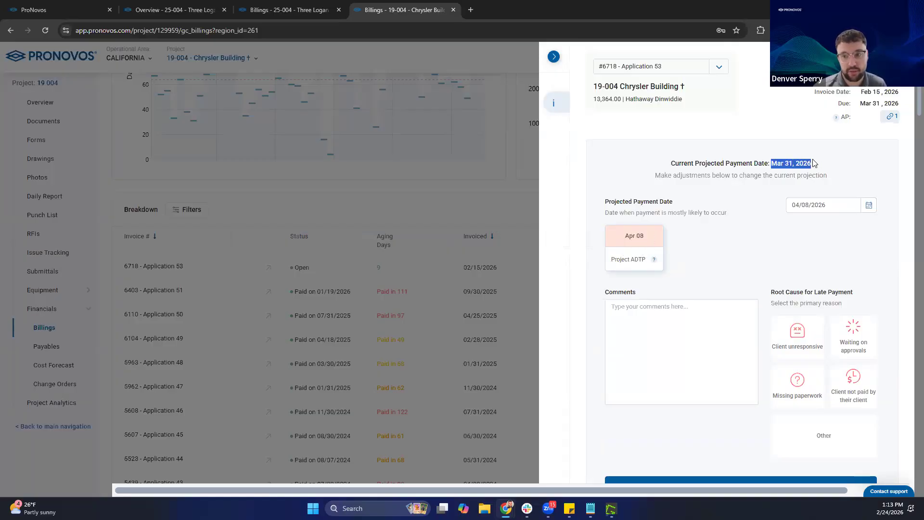
{"action": "left_click", "coordinate": [761, 234]}
{"action": "left_click", "coordinate": [632, 238]}
{"action": "left_click", "coordinate": [637, 241]}
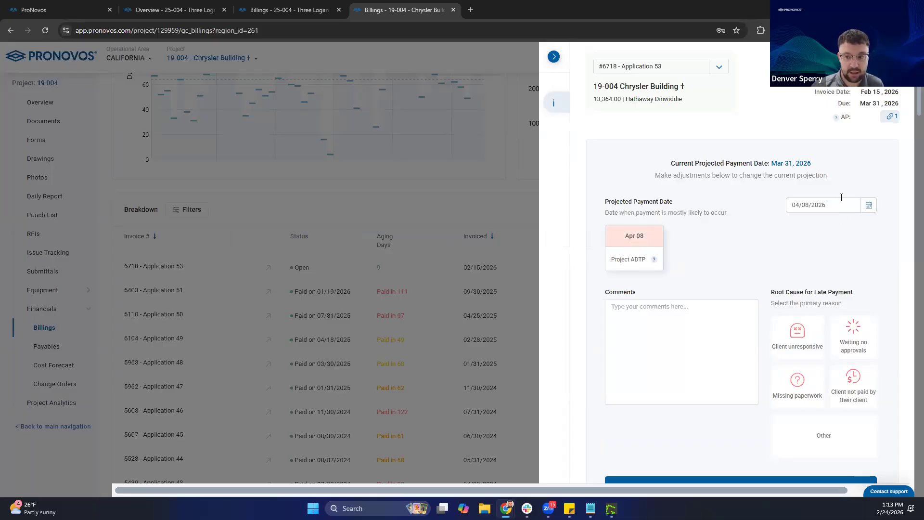
{"action": "scroll", "coordinate": [769, 291], "scroll_direction": "down", "scroll_amount": 2}
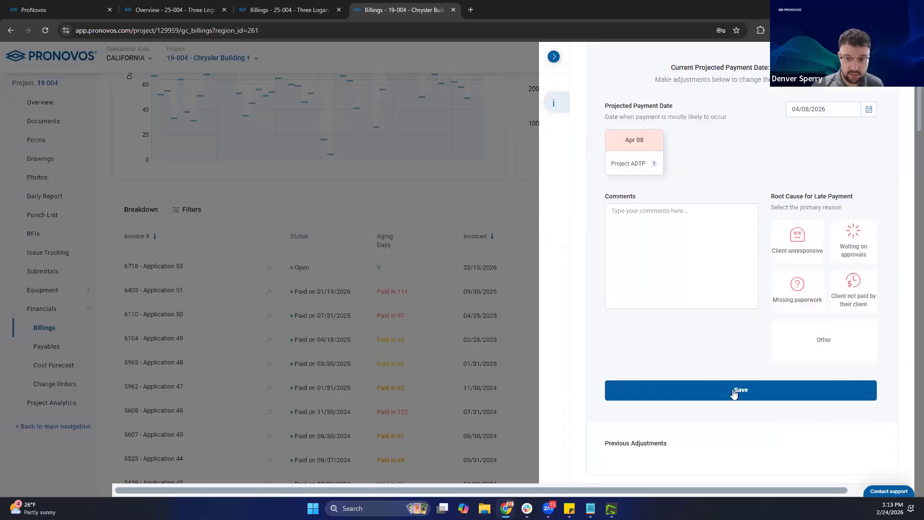
{"action": "left_click", "coordinate": [743, 394]}
{"action": "scroll", "coordinate": [770, 148], "scroll_direction": "up", "scroll_amount": 1}
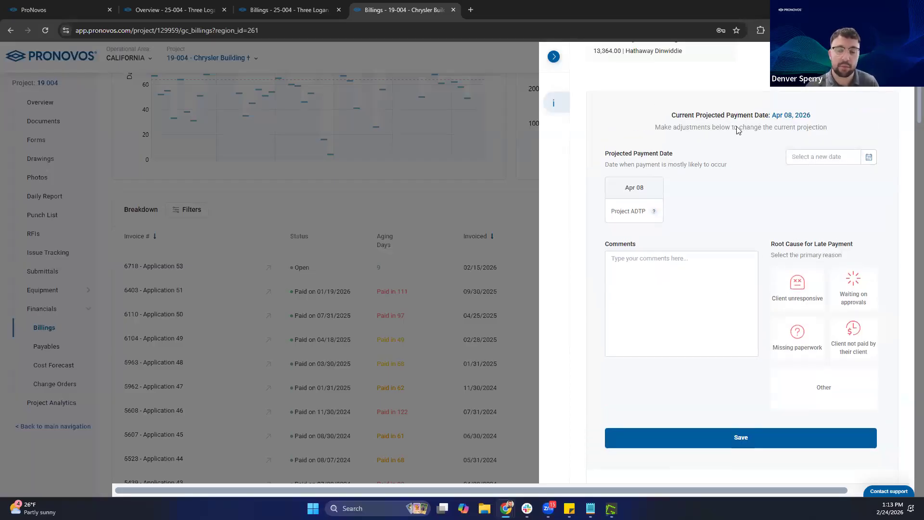
{"action": "left_click_drag", "start_coordinate": [778, 111], "coordinate": [813, 115]}
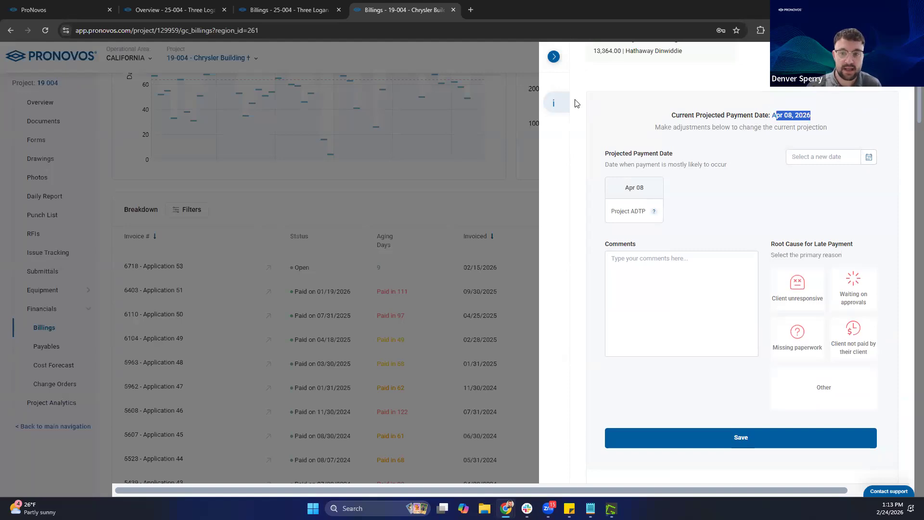
{"action": "left_click", "coordinate": [554, 59]}
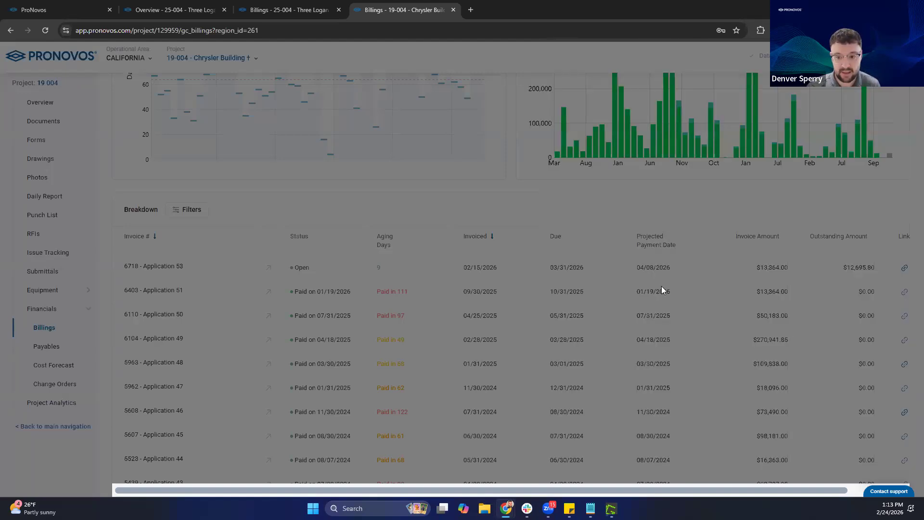
Step: Compare the due date and projected payment date of Application 53 in the Chrysler Building invoice breakdown
{"action": "left_click_drag", "start_coordinate": [586, 268], "coordinate": [550, 268]}
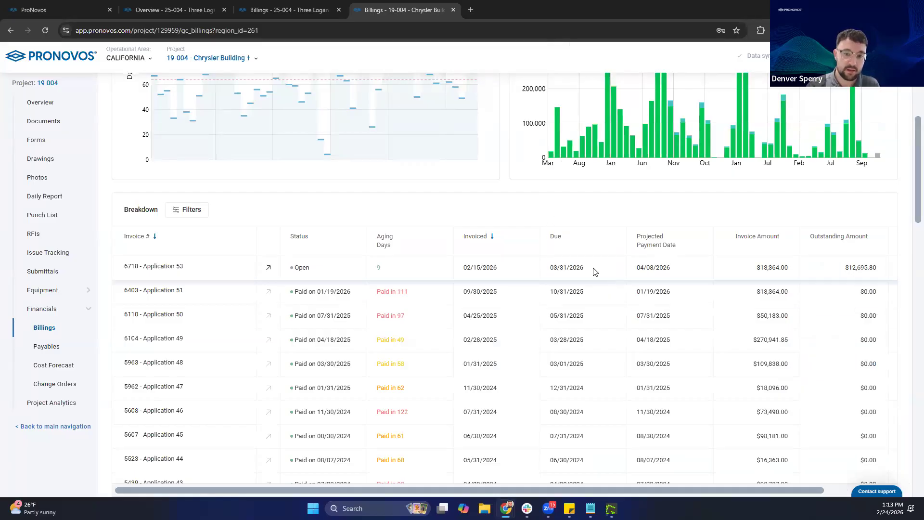
{"action": "left_click", "coordinate": [655, 266]}
{"action": "left_click_drag", "start_coordinate": [678, 272], "coordinate": [639, 265]}
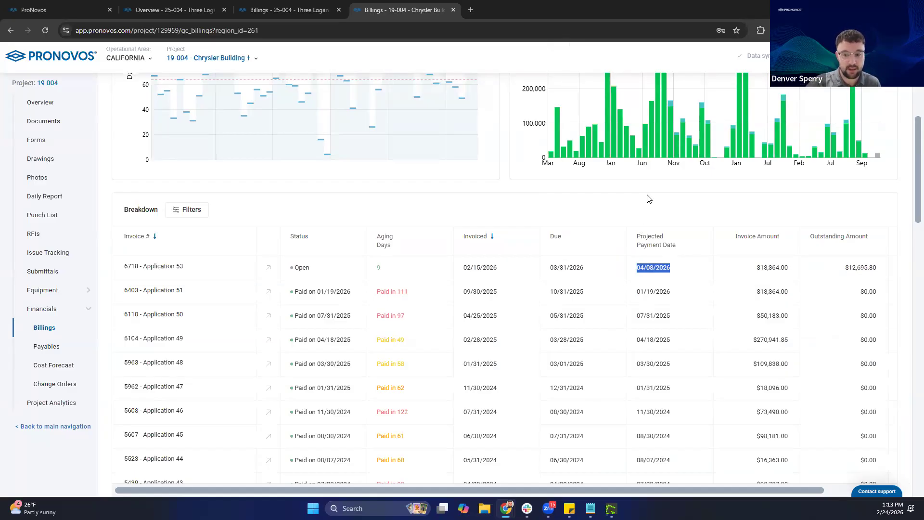
{"action": "left_click", "coordinate": [649, 199]}
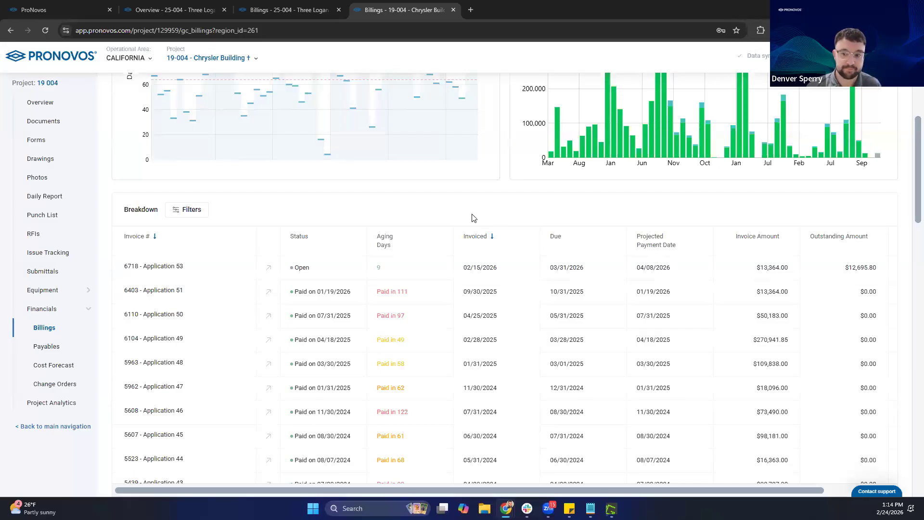
Step: Return to the Three Logan Square billings and view the Average Days to Pay and Monthly Billings charts
{"action": "left_click", "coordinate": [289, 5]}
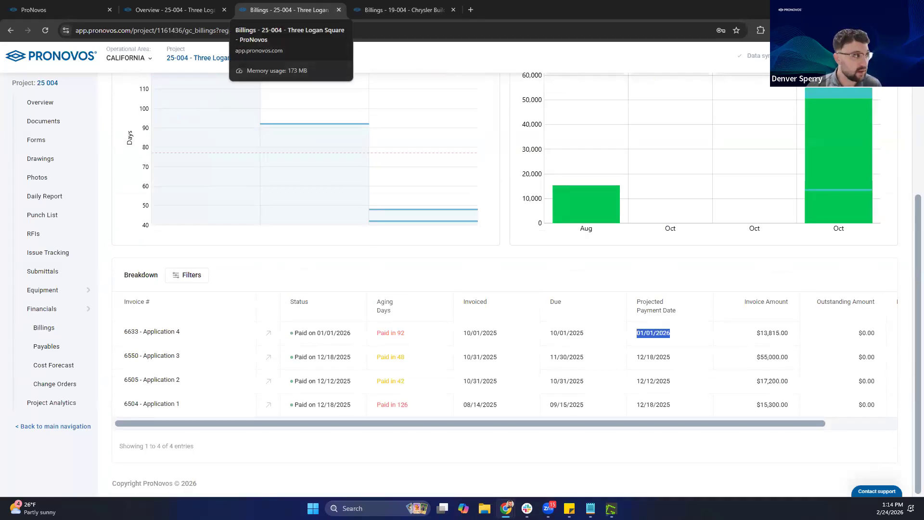
{"action": "scroll", "coordinate": [600, 354], "scroll_direction": "up", "scroll_amount": 5}
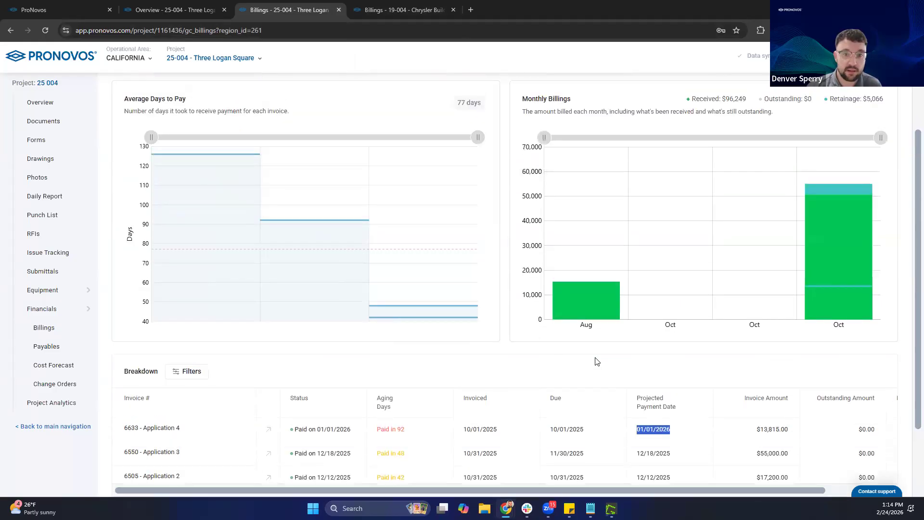